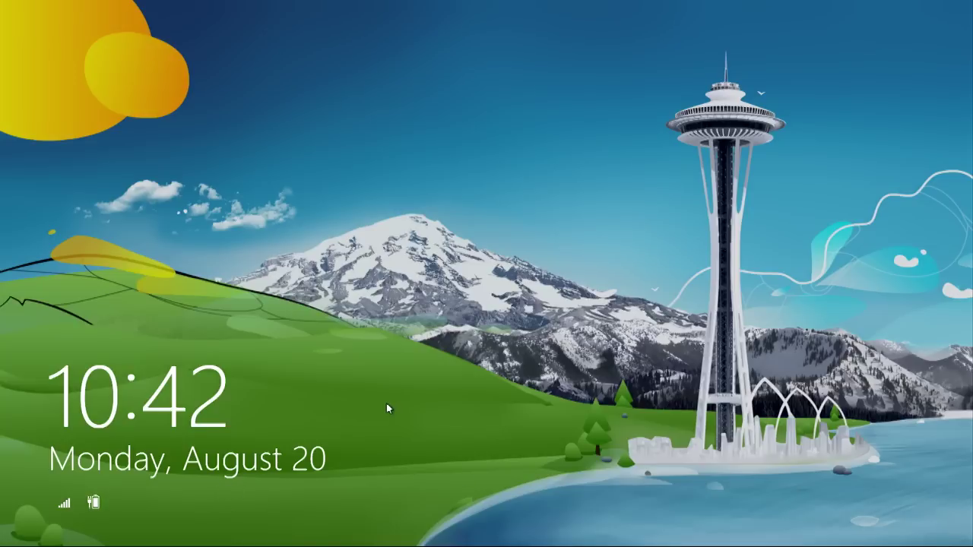
Step: Sign in to the user account, re-entering the password after the first attempt is rejected
left_click(515, 446)
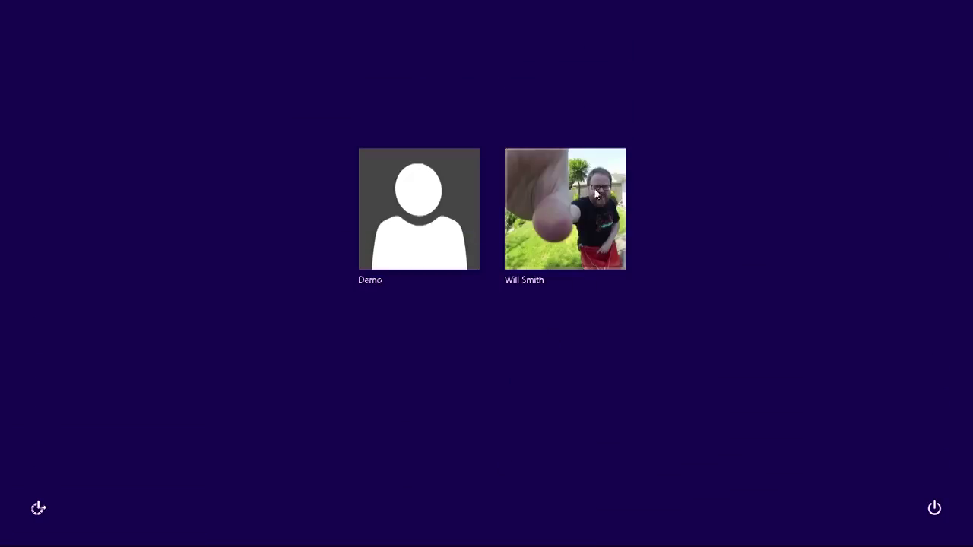
left_click(600, 195)
type("•")
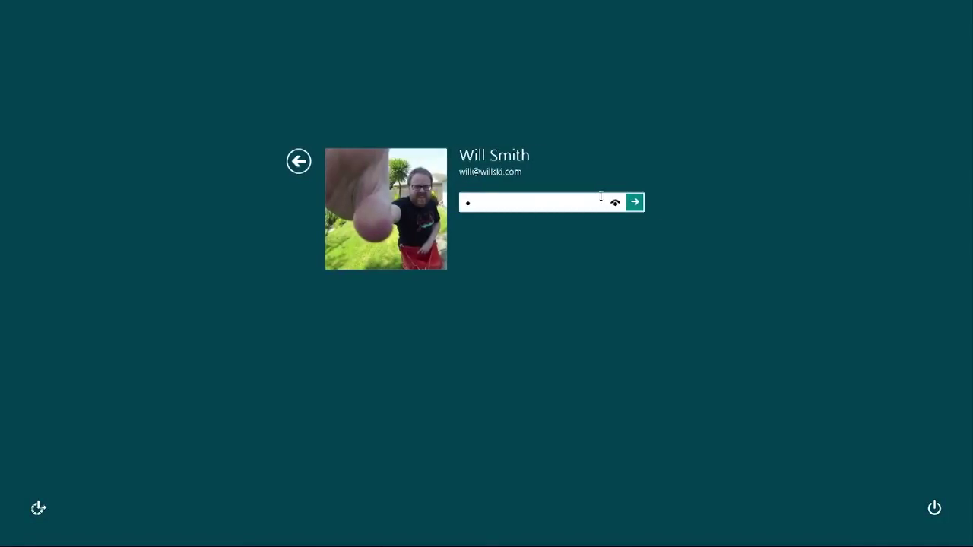
key("Return")
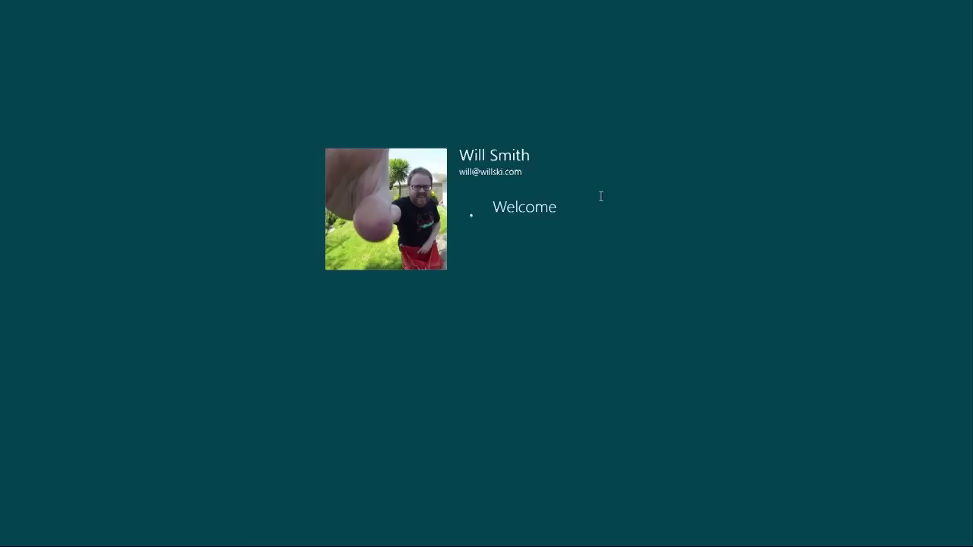
key("Return")
type("•")
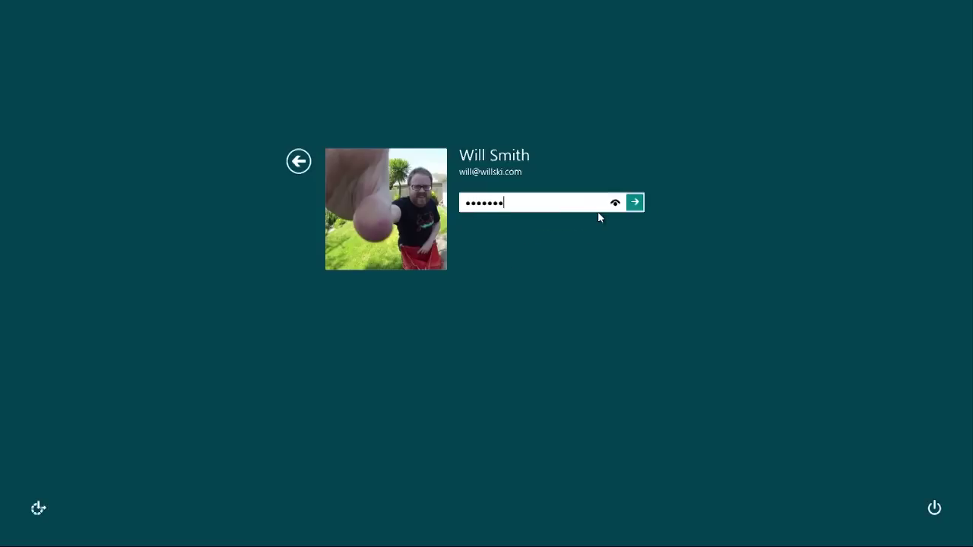
key("Return")
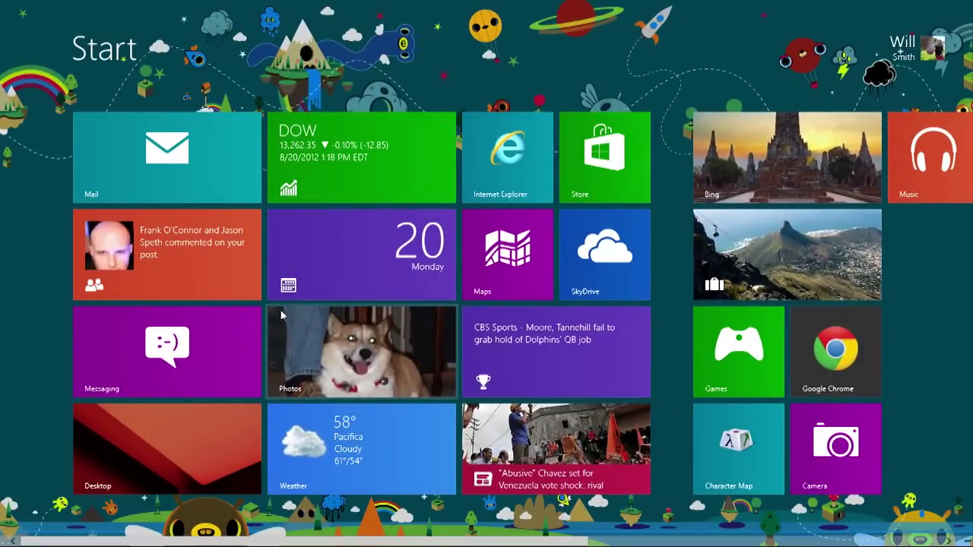
Step: Scroll across all the Start screen tiles, then bring up the Settings charm pane
scroll(699, 406, "down", 3)
scroll(692, 405, "up", 3)
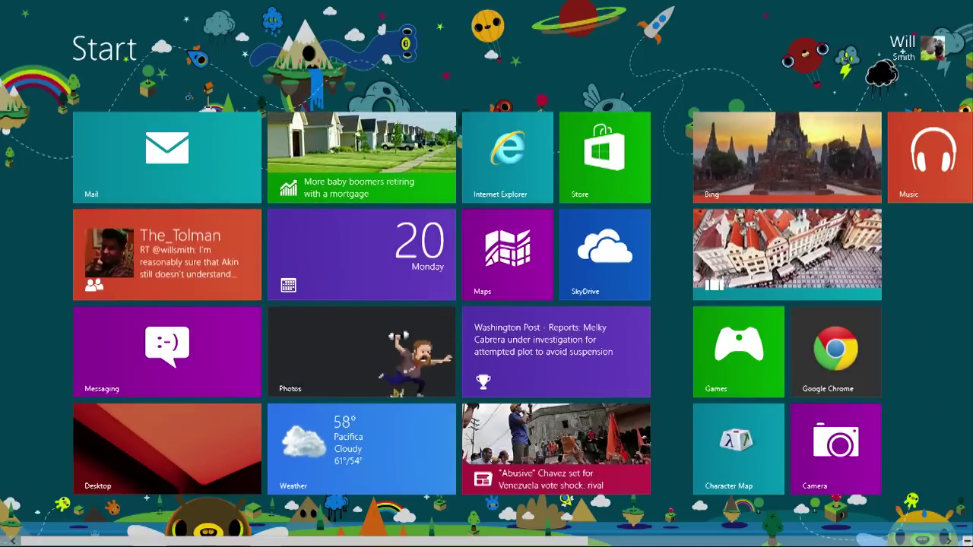
mouse_move(972, 544)
left_click(961, 398)
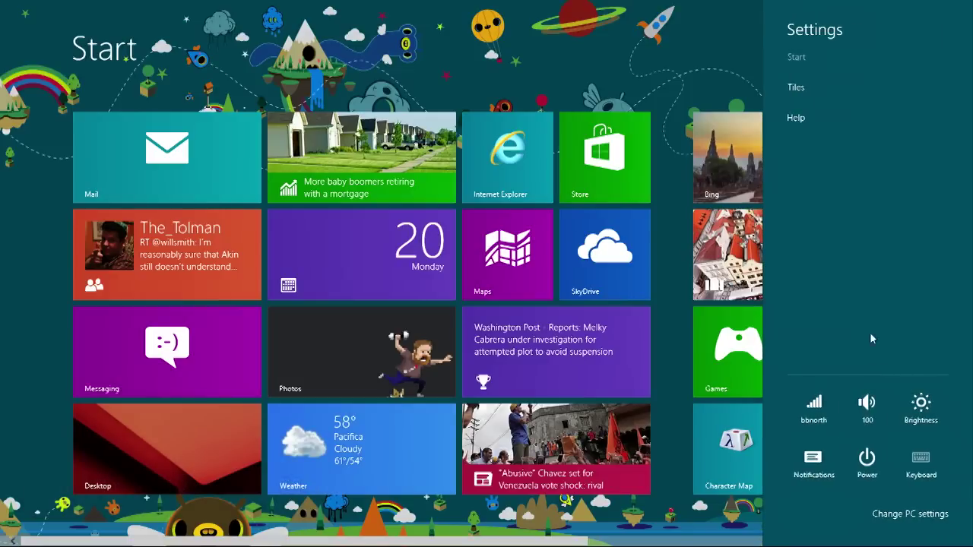
Step: In PC settings, try the Start screen patterns and keep the bird-and-blossom background, then return to Start
left_click(897, 513)
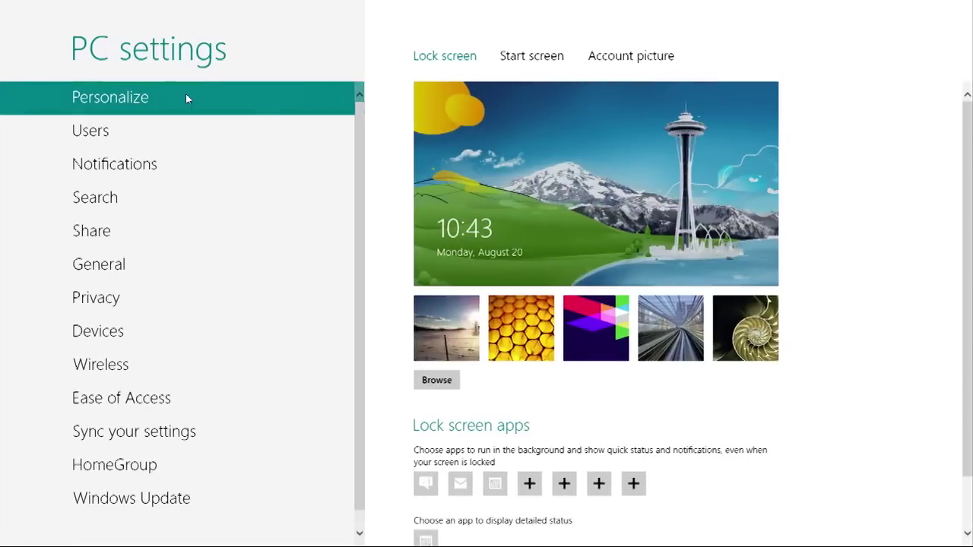
left_click(532, 56)
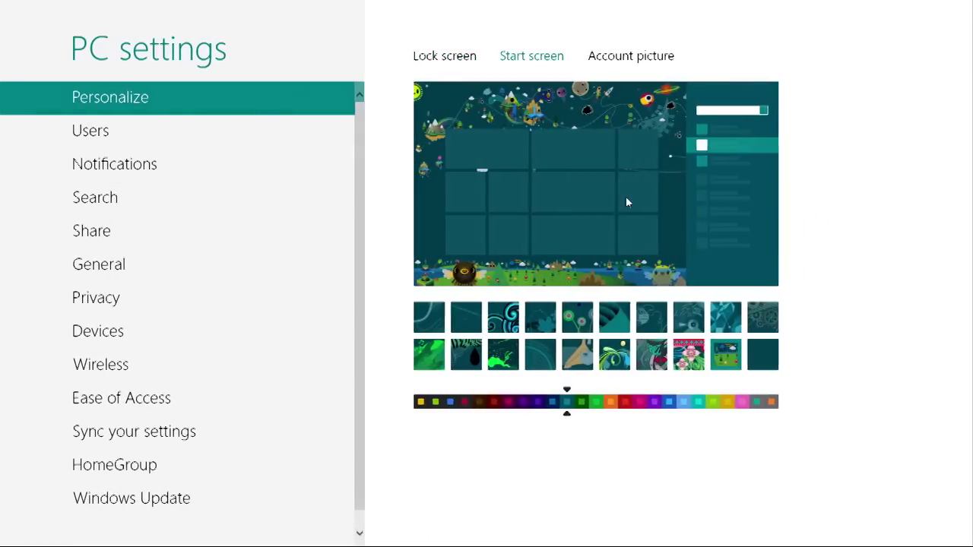
left_click(465, 317)
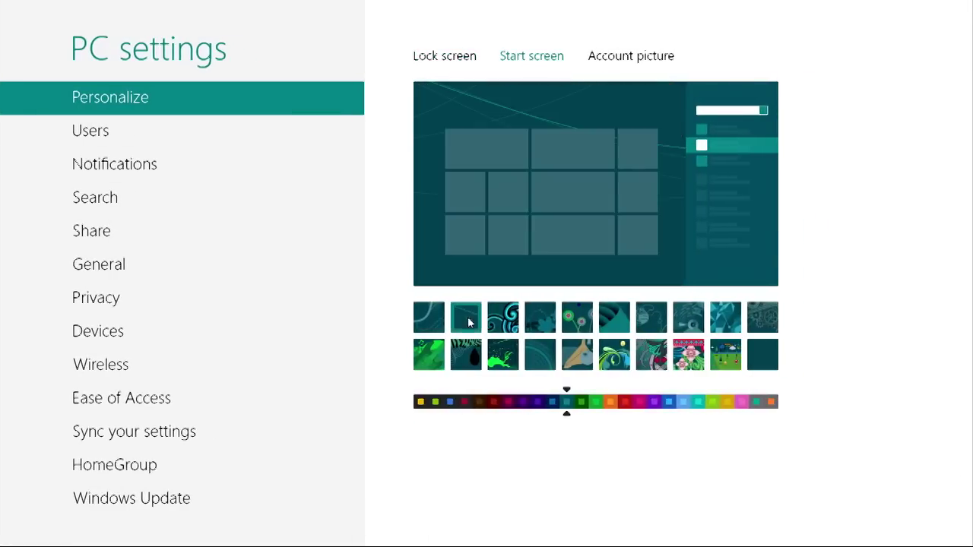
left_click(428, 317)
left_click(532, 315)
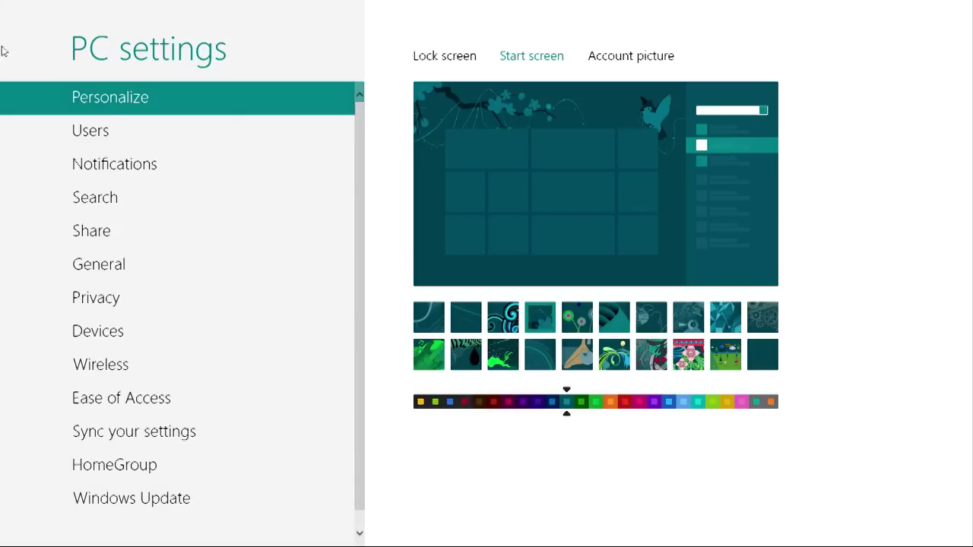
left_click(6, 542)
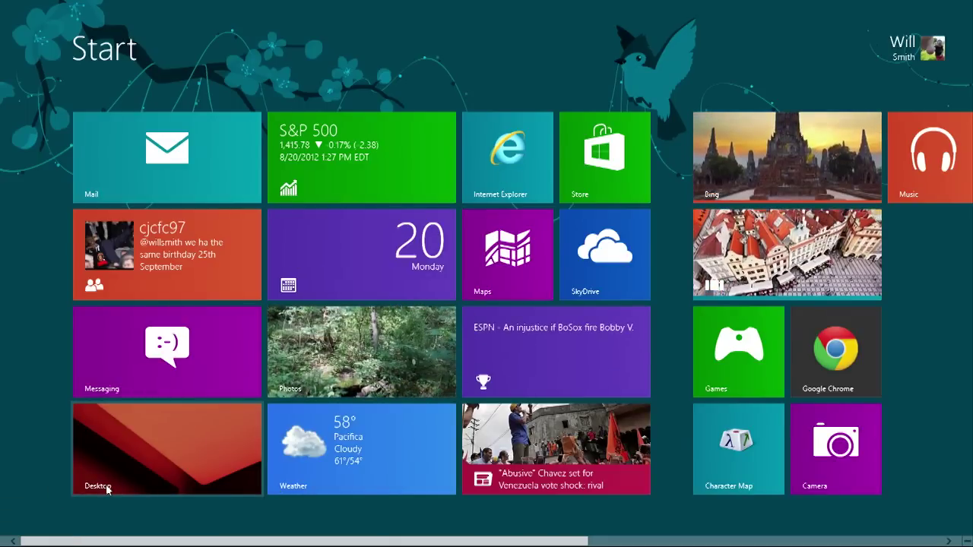
left_click(124, 434)
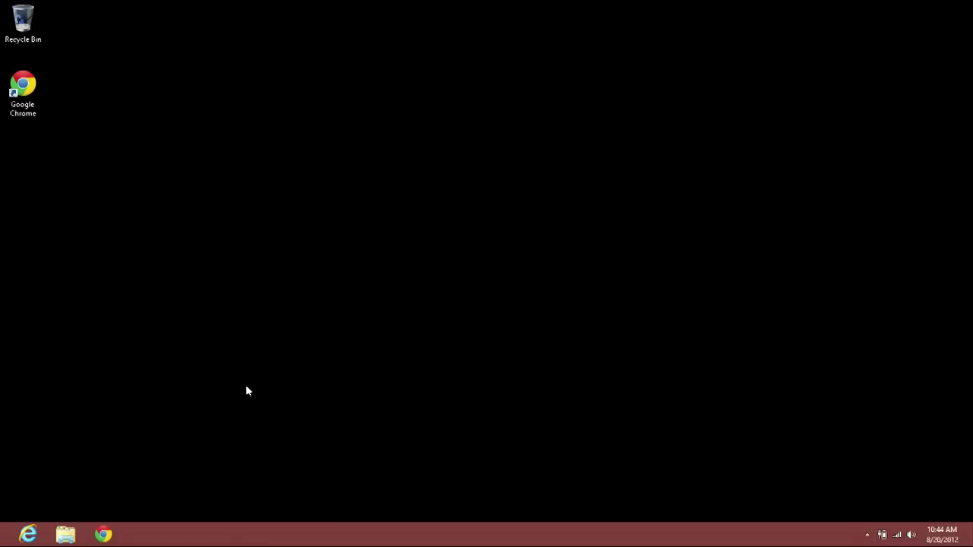
left_click(6, 541)
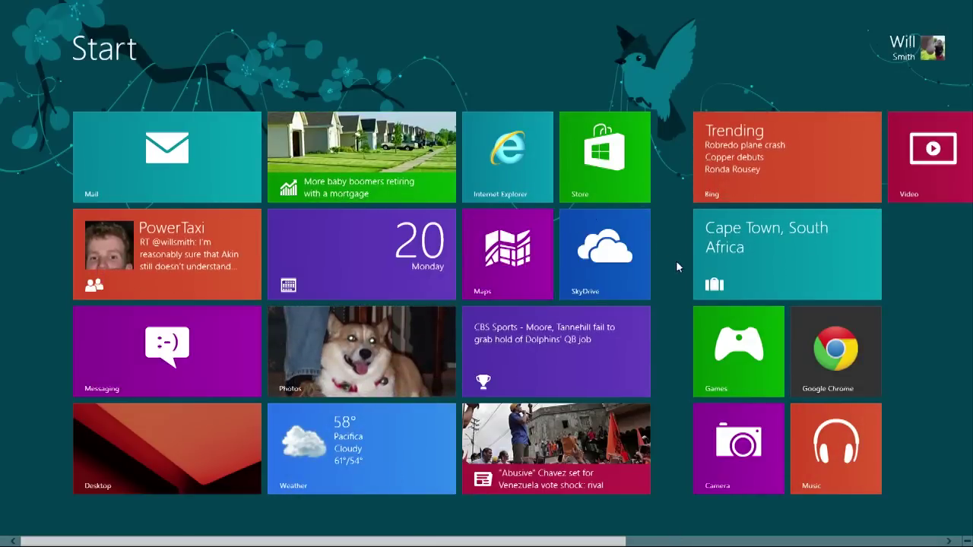
left_click(229, 438)
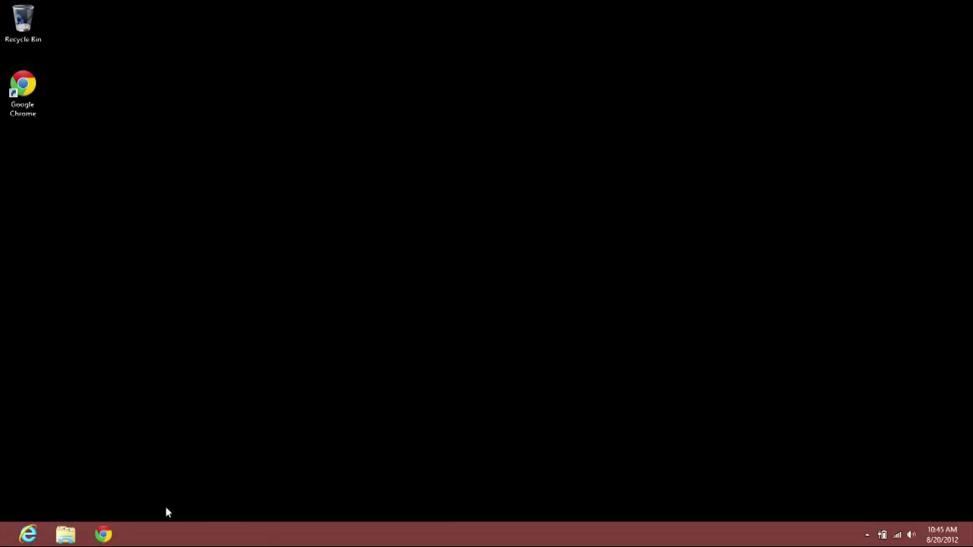
left_click(3, 541)
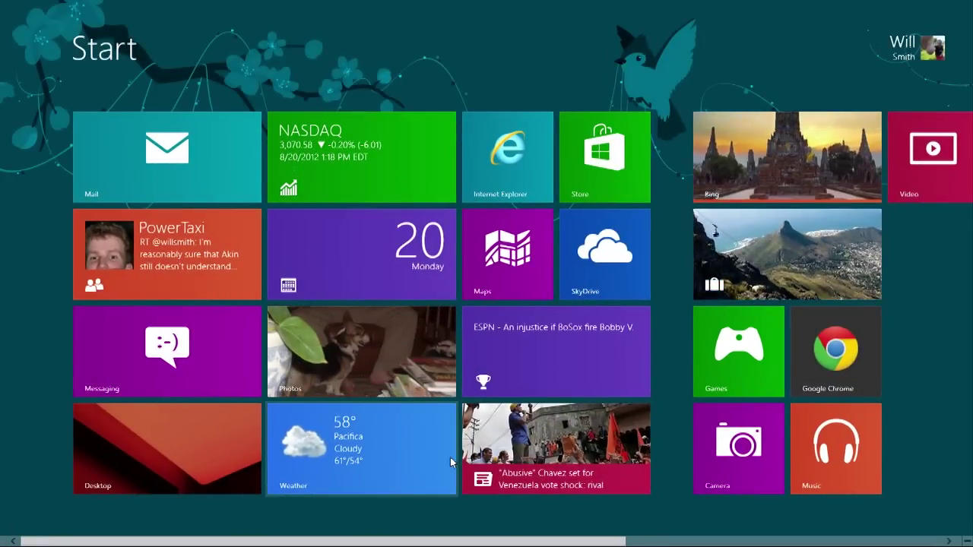
key("super")
key("super")
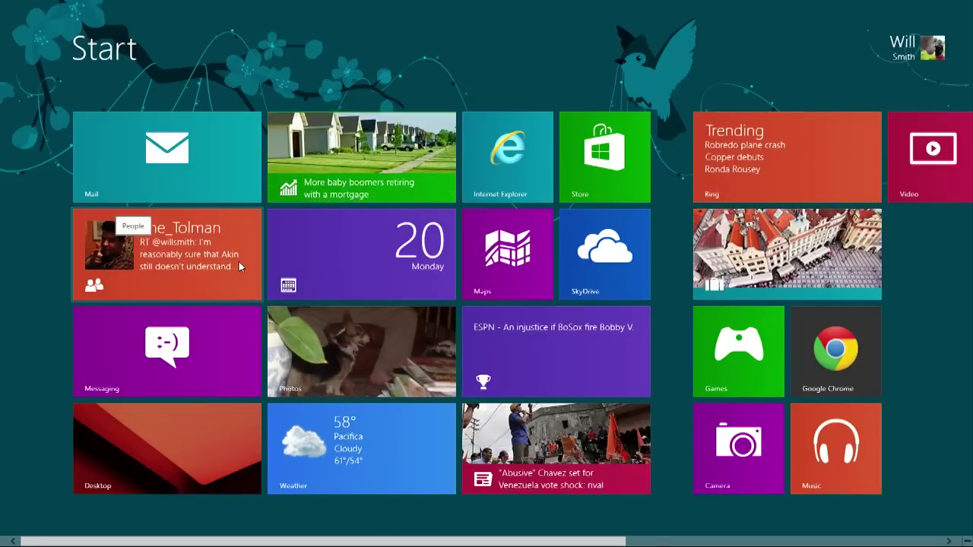
left_click(378, 169)
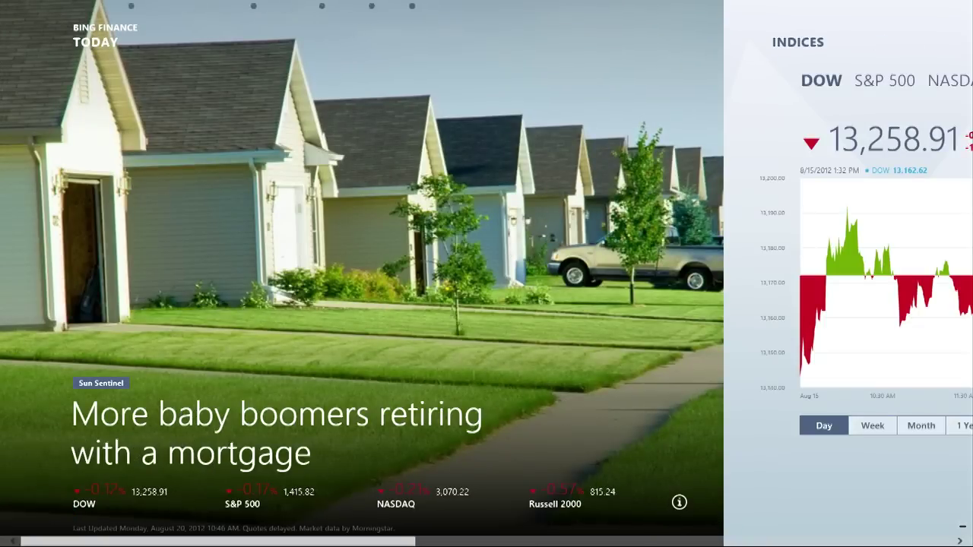
left_click(1, 545)
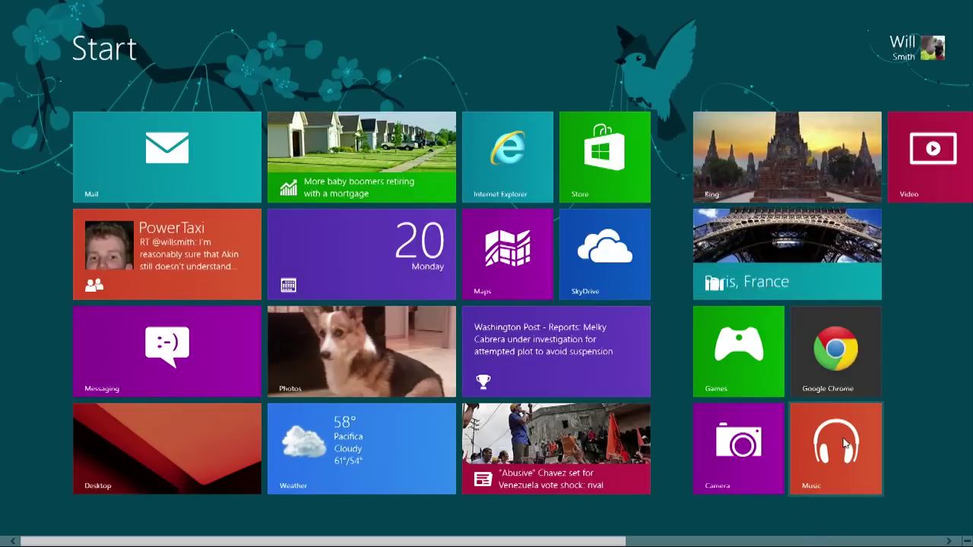
Step: Move the Google Chrome tile below Internet Explorer and the SkyDrive tile next to Pidgin
left_click_drag(857, 359, 258, 278)
left_click_drag(213, 352, 727, 365)
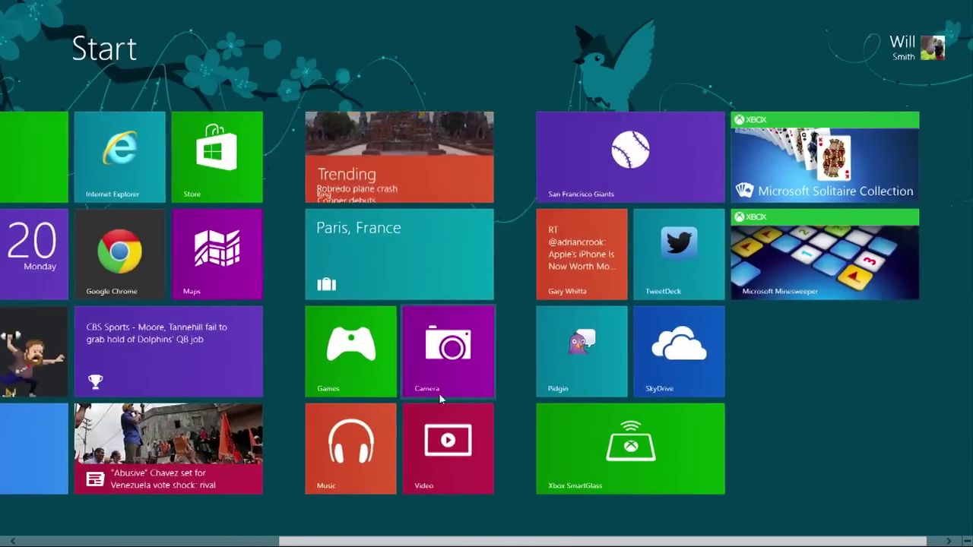
scroll(434, 397, "up", 3)
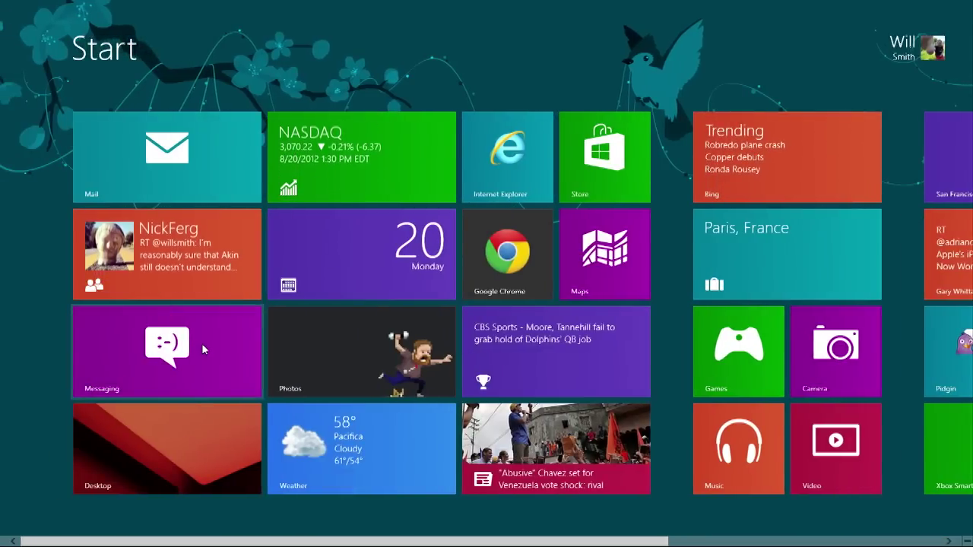
scroll(217, 311, "down", 5)
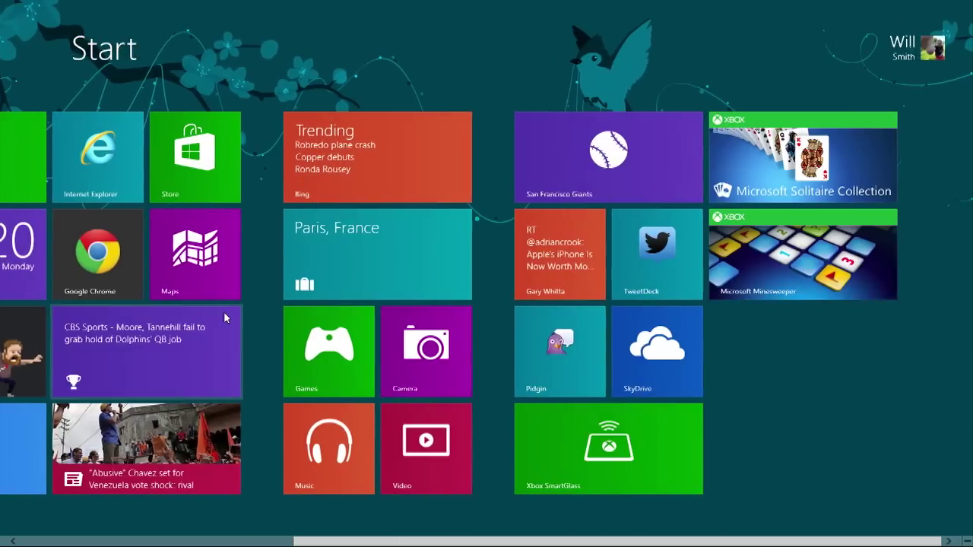
scroll(224, 312, "up", 3)
scroll(228, 314, "down", 2)
scroll(233, 316, "up", 3)
scroll(235, 310, "down", 3)
scroll(235, 310, "up", 3)
scroll(235, 310, "down", 5)
scroll(235, 310, "up", 3)
scroll(237, 309, "down", 3)
scroll(237, 310, "up", 3)
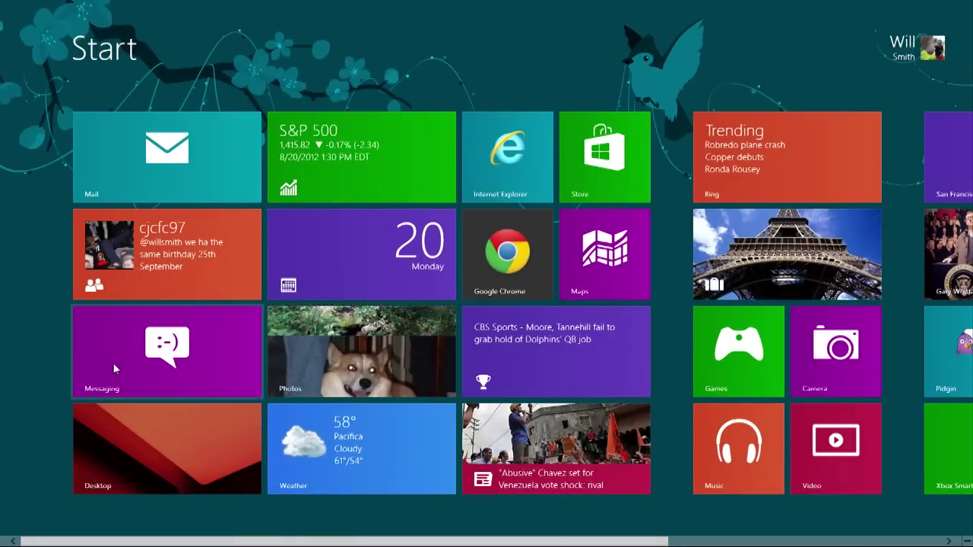
scroll(206, 532, "down", 3)
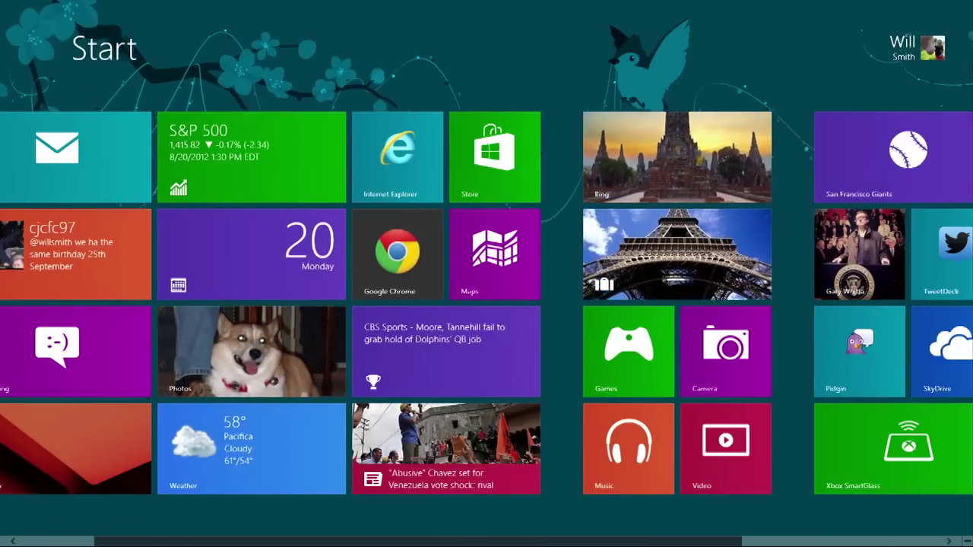
scroll(2, 527, "up", 3)
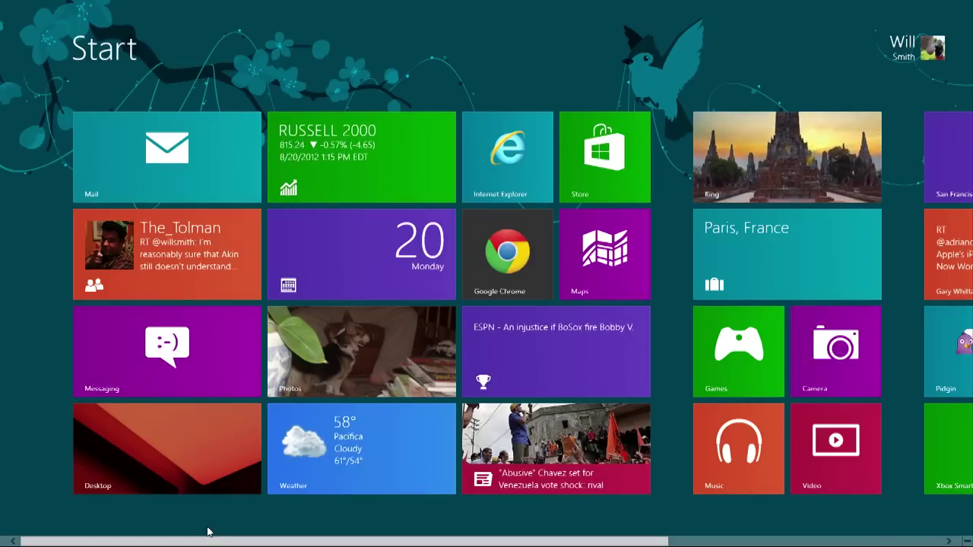
Step: Open Bing Weather from its live tile on the Start screen
mouse_move(1, 545)
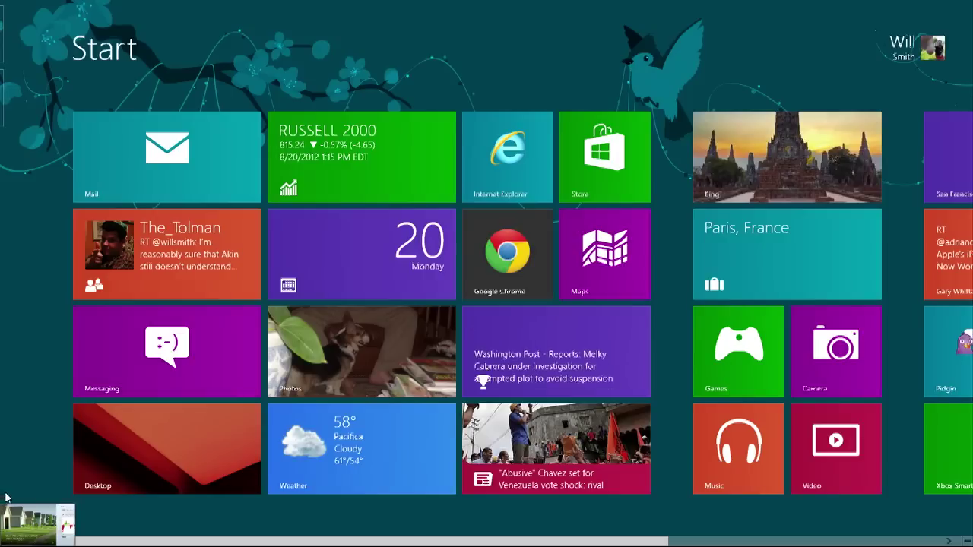
mouse_move(2, 461)
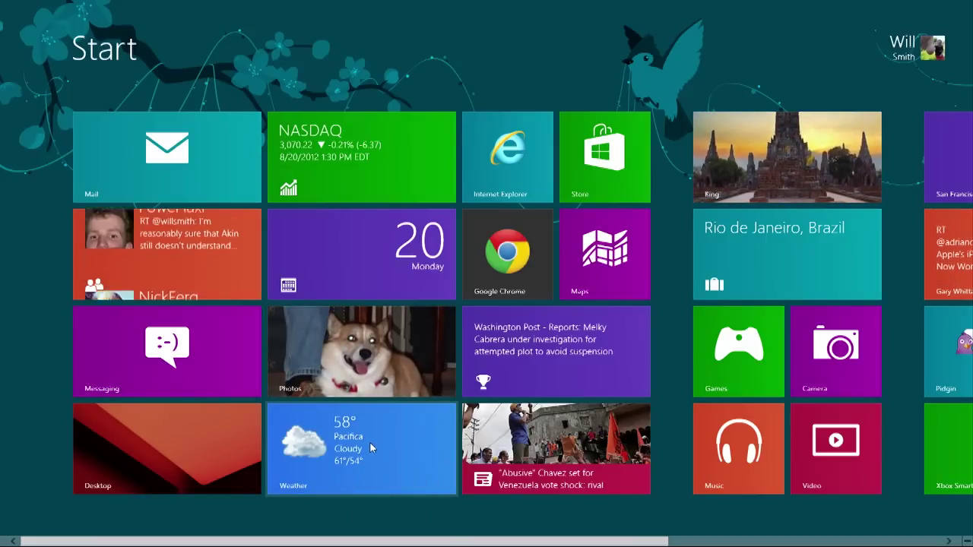
left_click(415, 462)
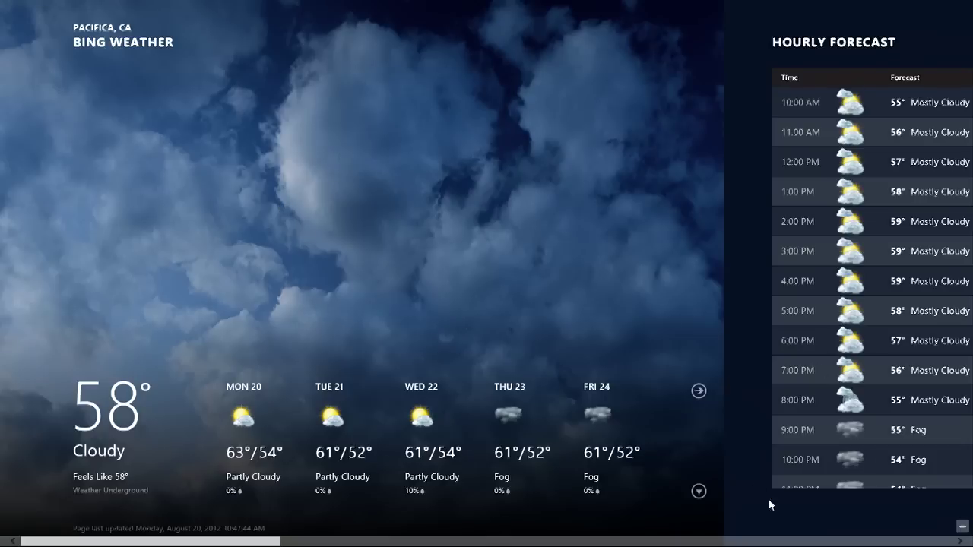
Step: Open San Francisco's forecast from the Weather app's favourite places
right_click(537, 261)
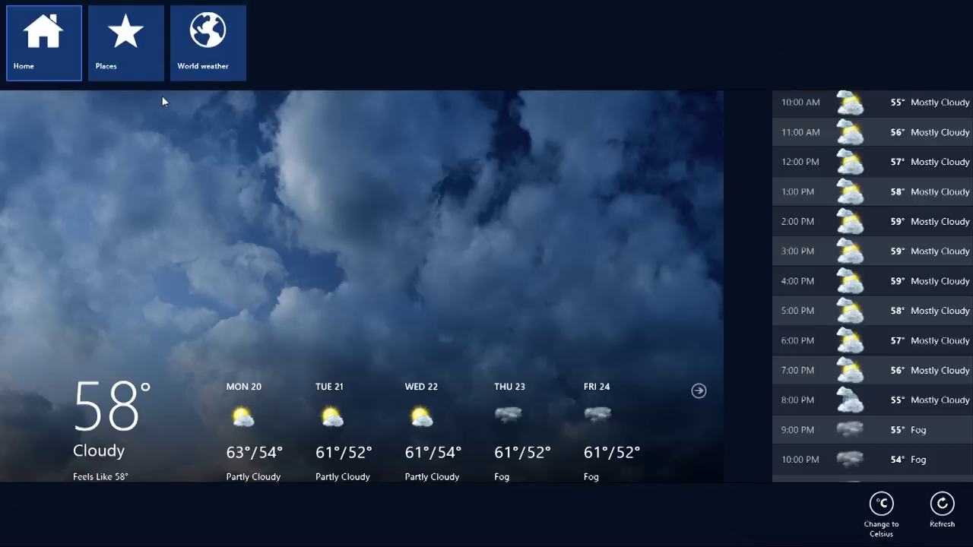
left_click(108, 67)
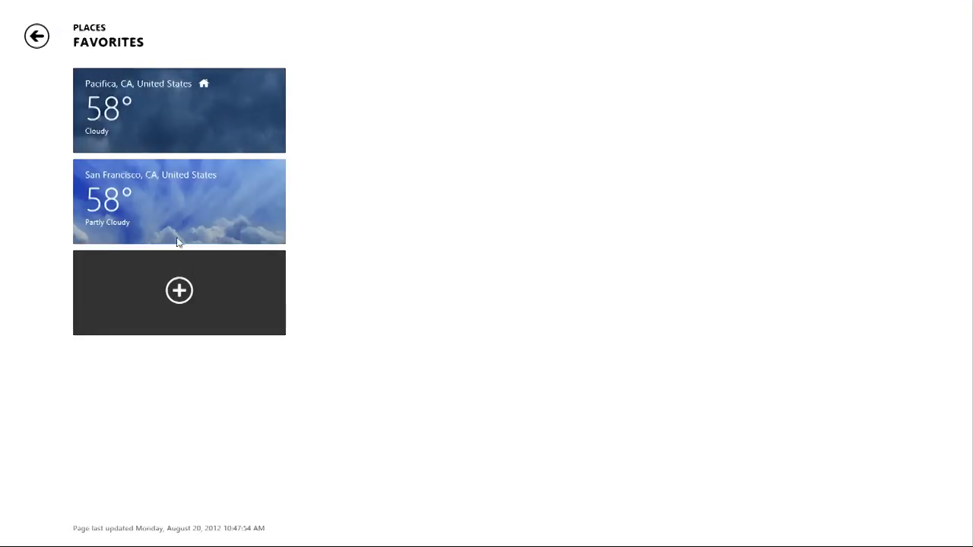
left_click(176, 204)
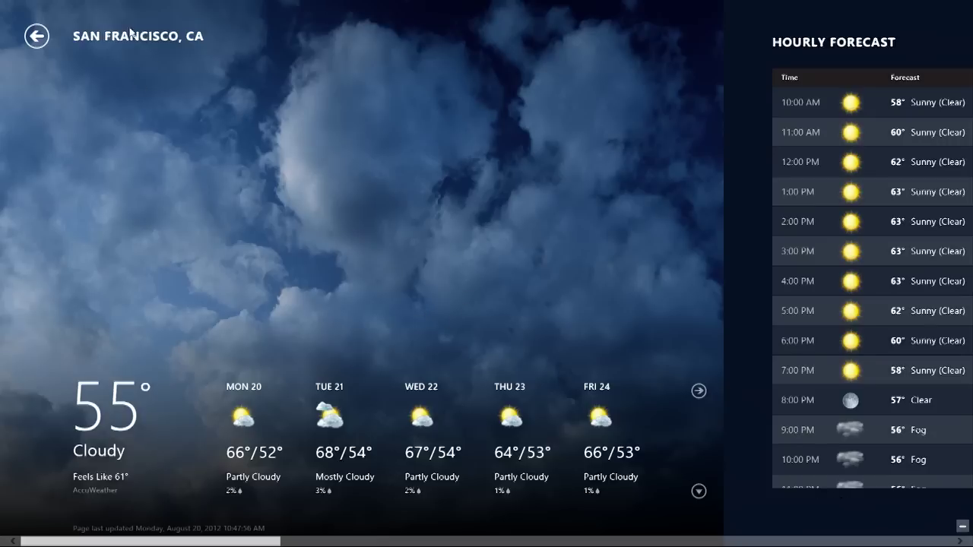
Step: Go back to the Pacifica forecast, then return to the Start screen with the Windows key
left_click(40, 40)
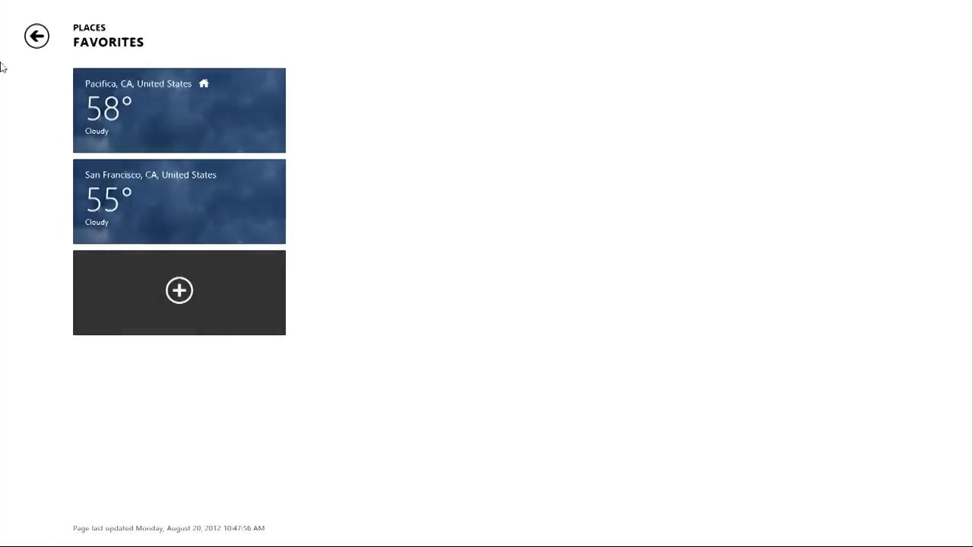
left_click(40, 39)
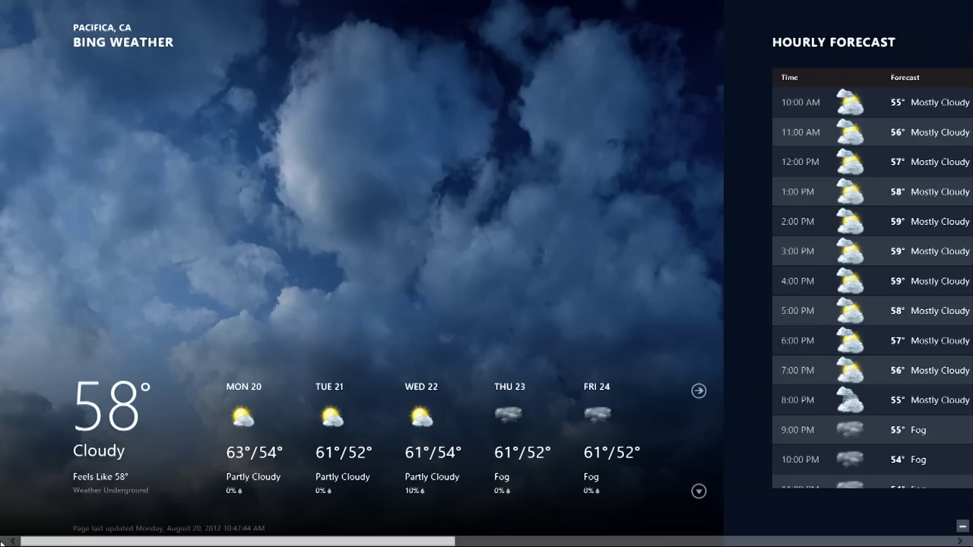
key("super")
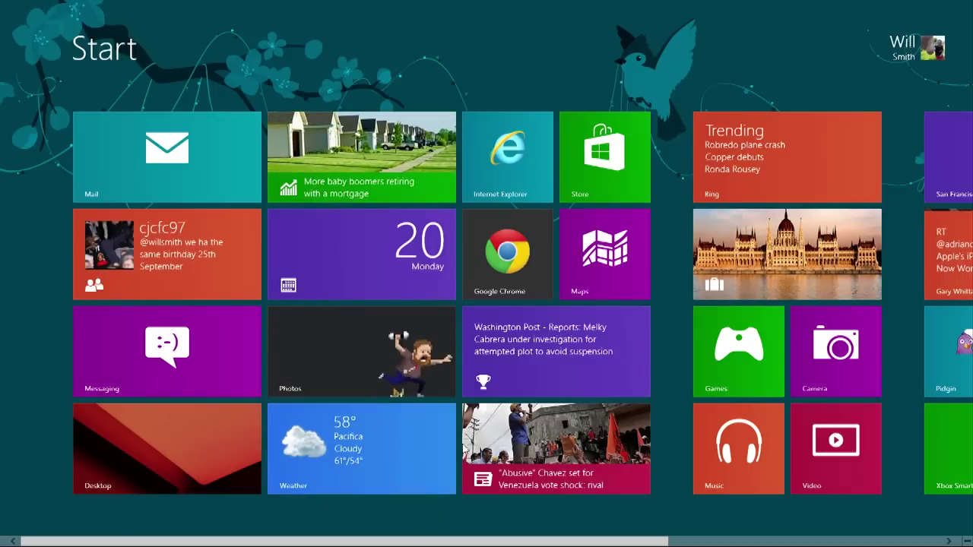
Step: Reopen the Pacifica forecast, snap Bing Finance on the right side, then go back to Start
left_click(359, 479)
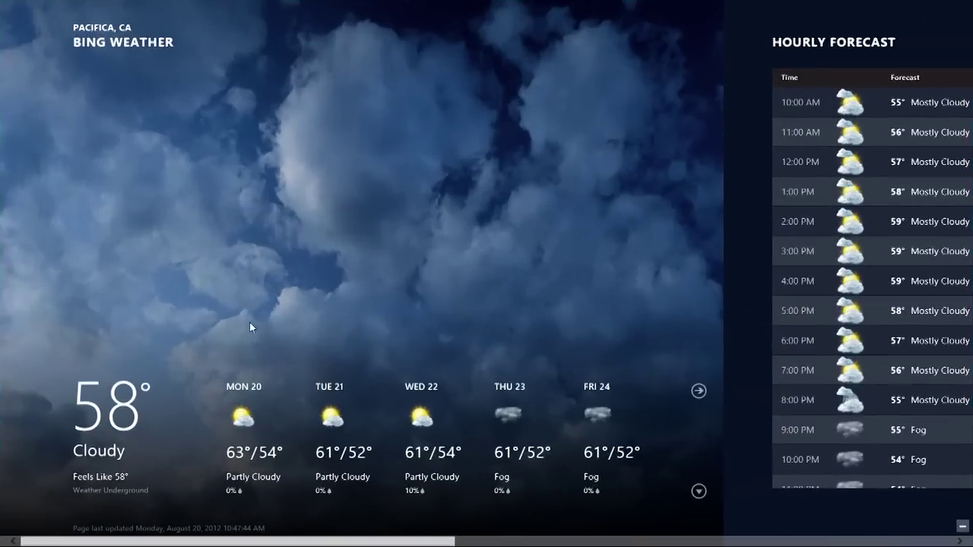
left_click_drag(2, 8, 948, 255)
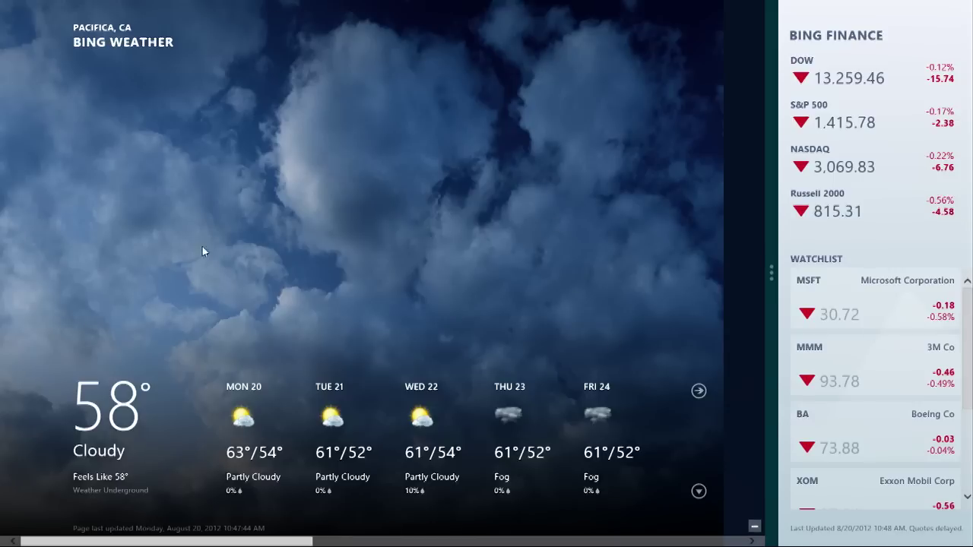
left_click(4, 544)
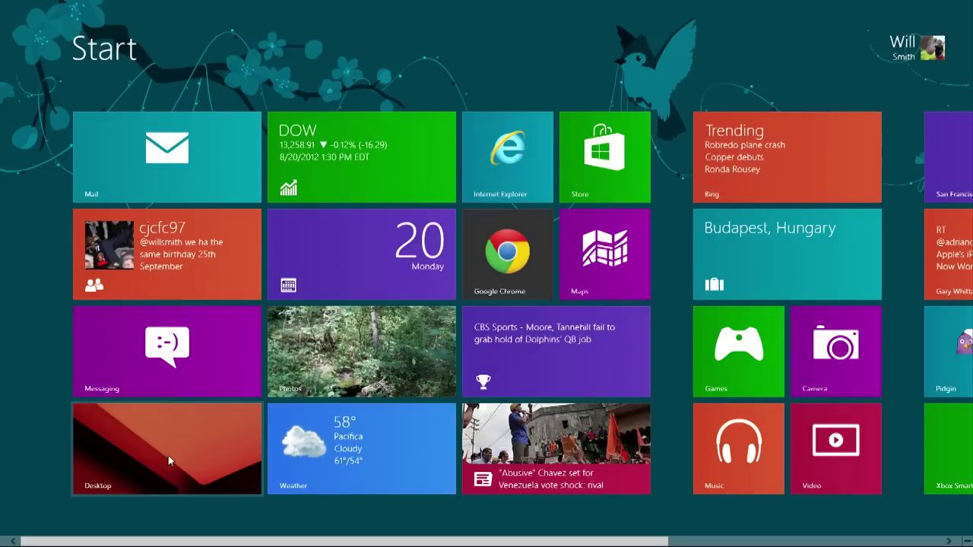
Step: Snap the desktop beside Bing Finance, then drag the divider so Finance fills the screen
mouse_move(1, 3)
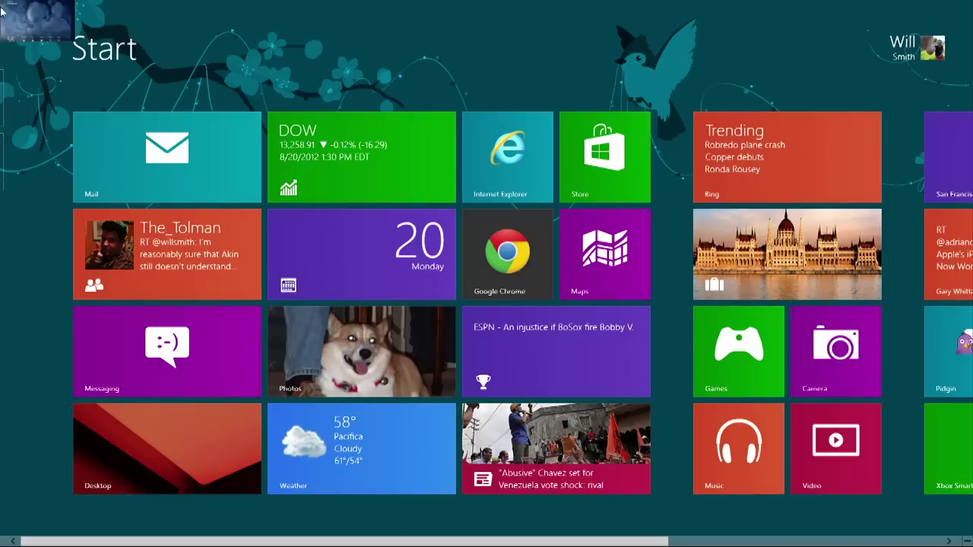
mouse_move(3, 115)
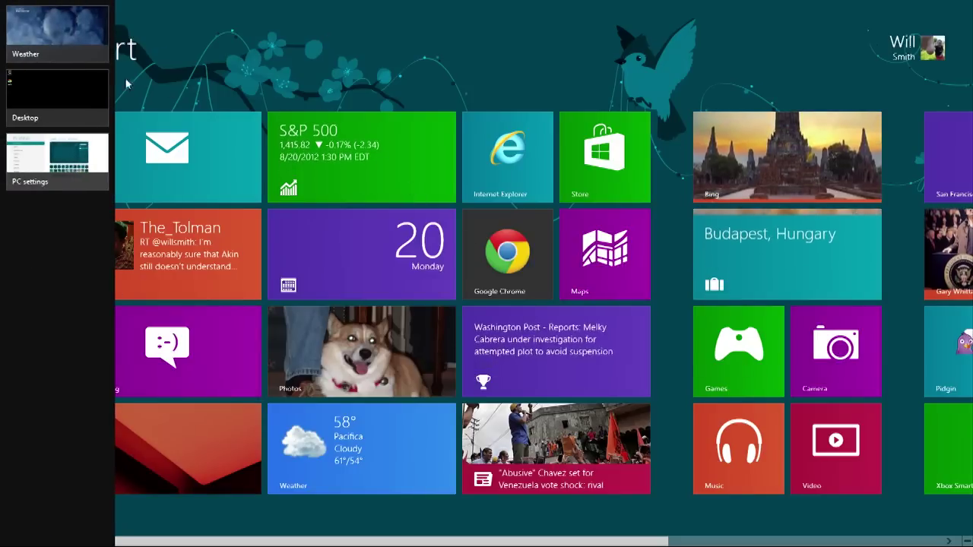
left_click_drag(54, 96, 971, 304)
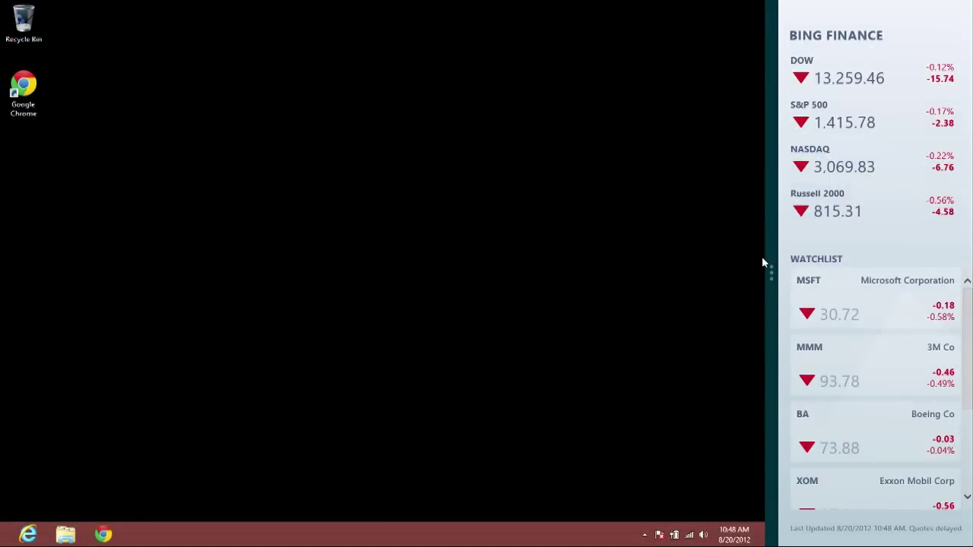
left_click_drag(773, 277, 106, 176)
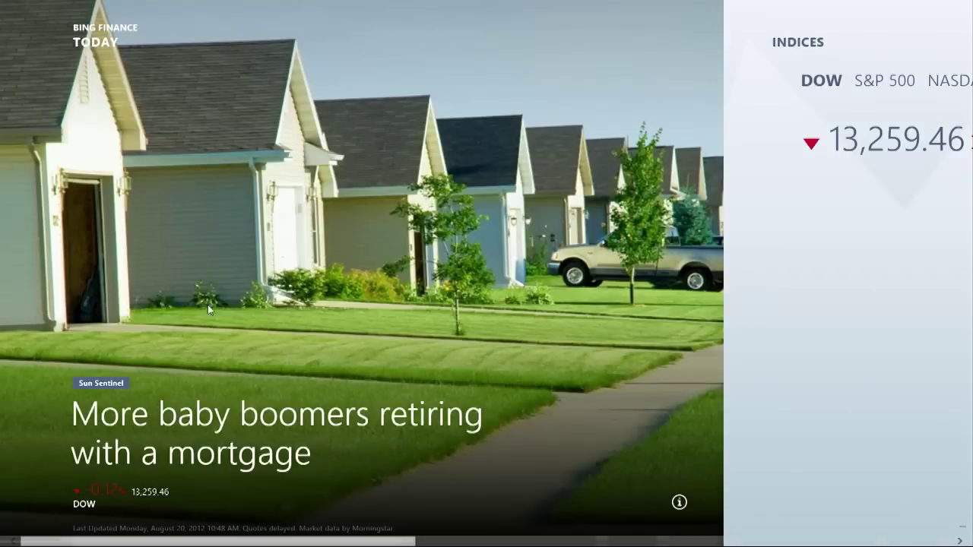
Step: Snap the previous app as a narrow left pane, switch to it, then return to Start
mouse_move(1, 4)
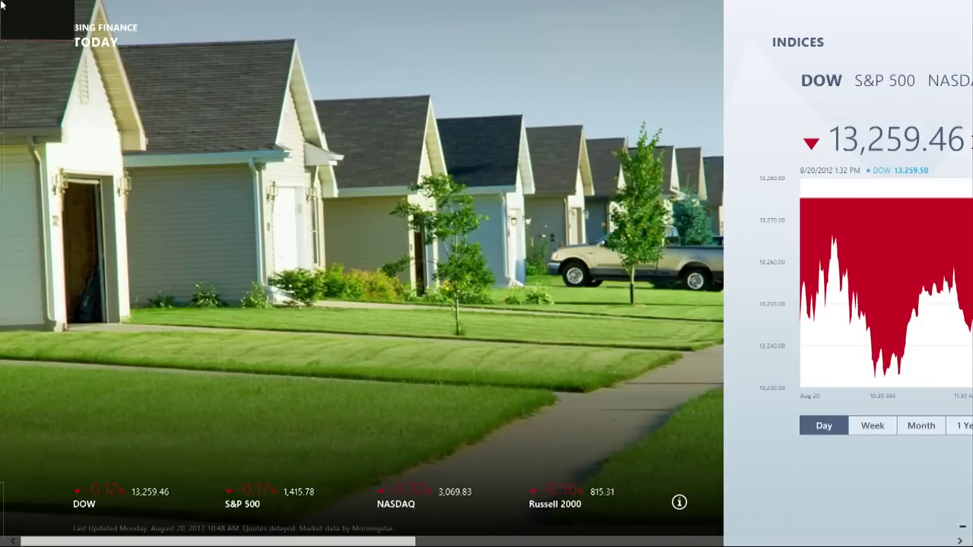
left_click_drag(3, 6, 107, 244)
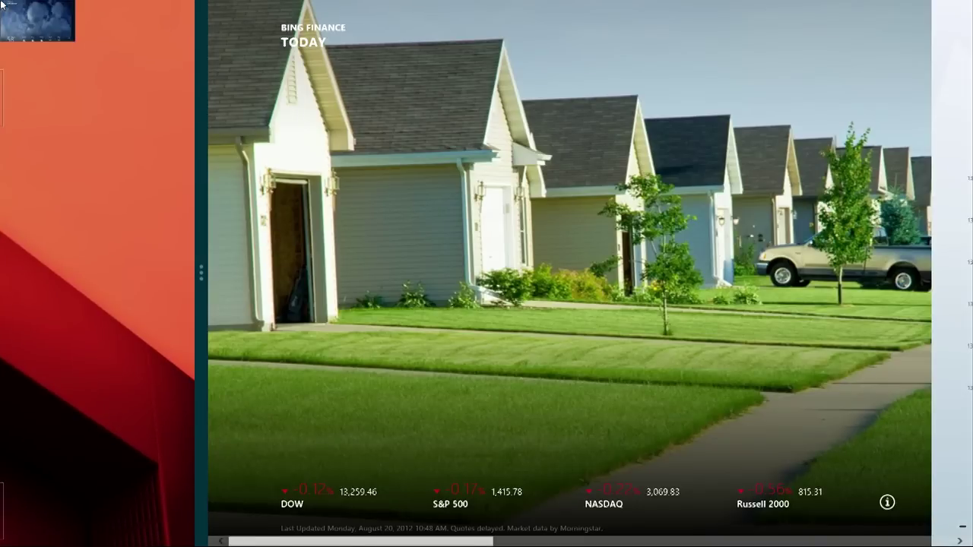
left_click(11, 11)
key("super")
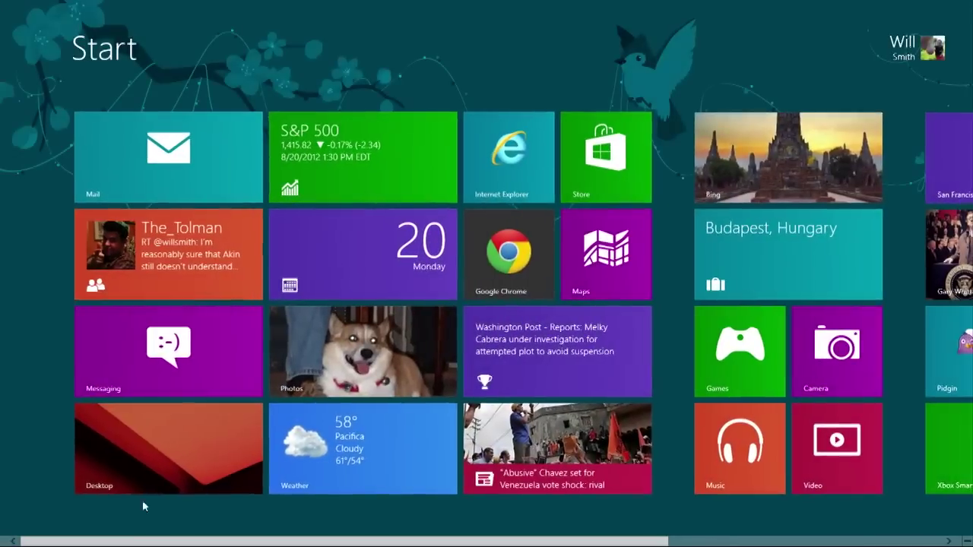
scroll(364, 392, "down", 3)
scroll(365, 391, "up", 3)
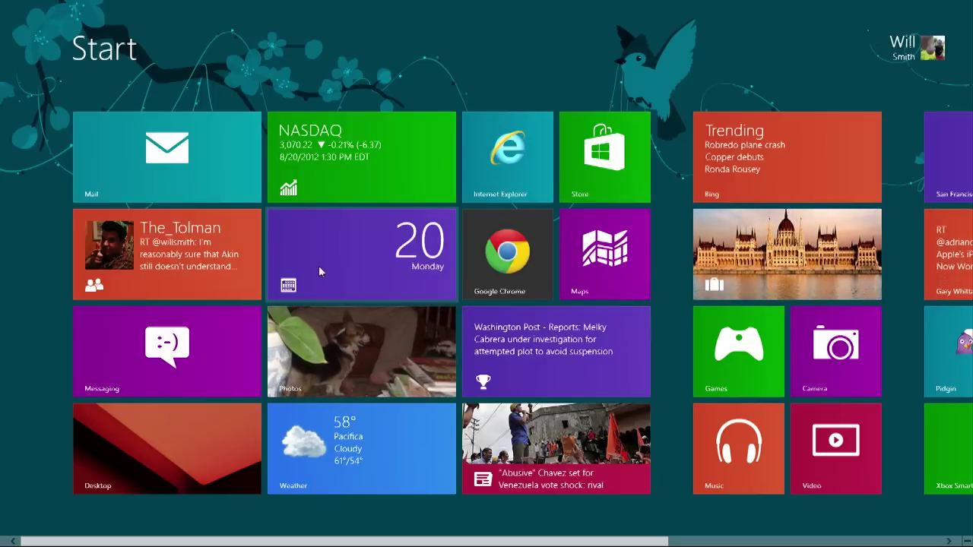
Step: Toggle the Calendar tile's selection, switch to the desktop and close the snapped Weather app
right_click(353, 247)
right_click(356, 243)
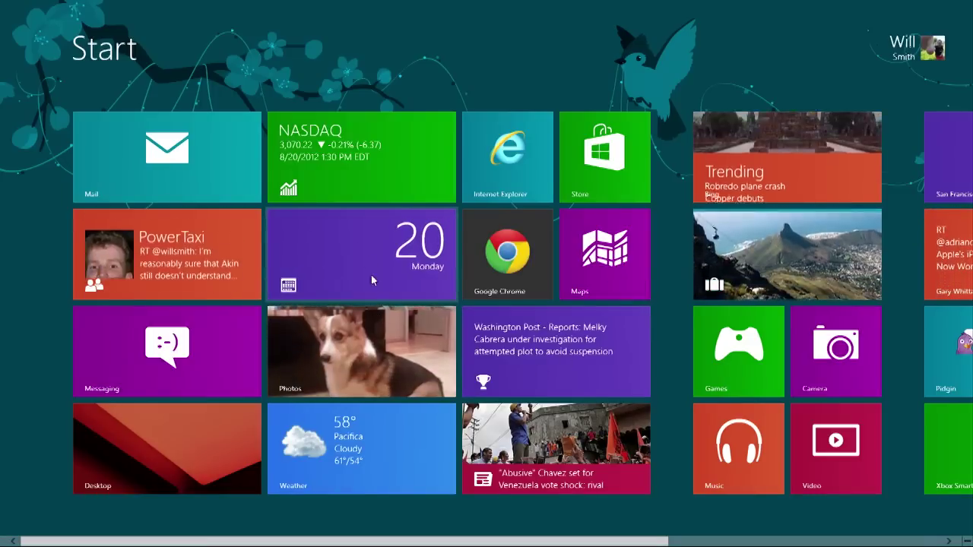
left_click(134, 473)
right_click(393, 242)
right_click(11, 89)
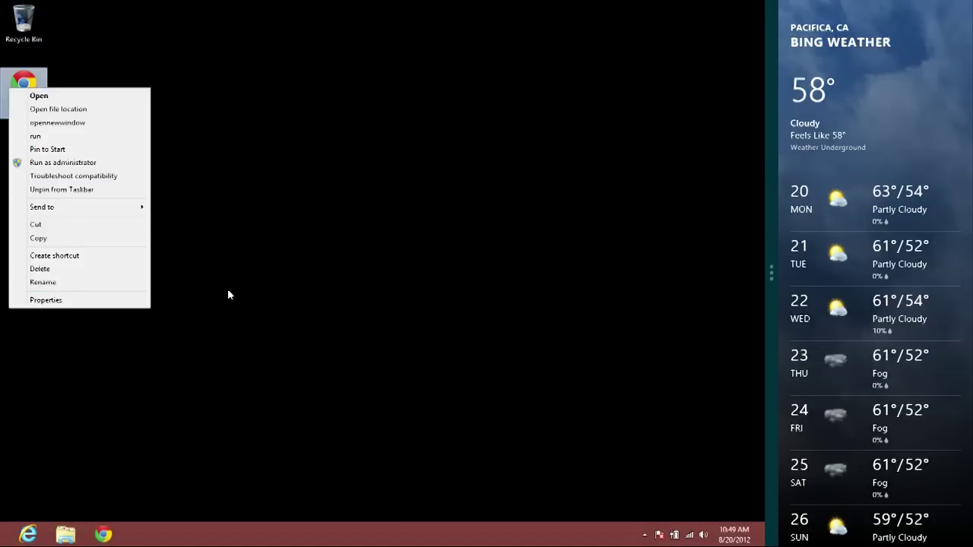
left_click_drag(778, 263, 972, 262)
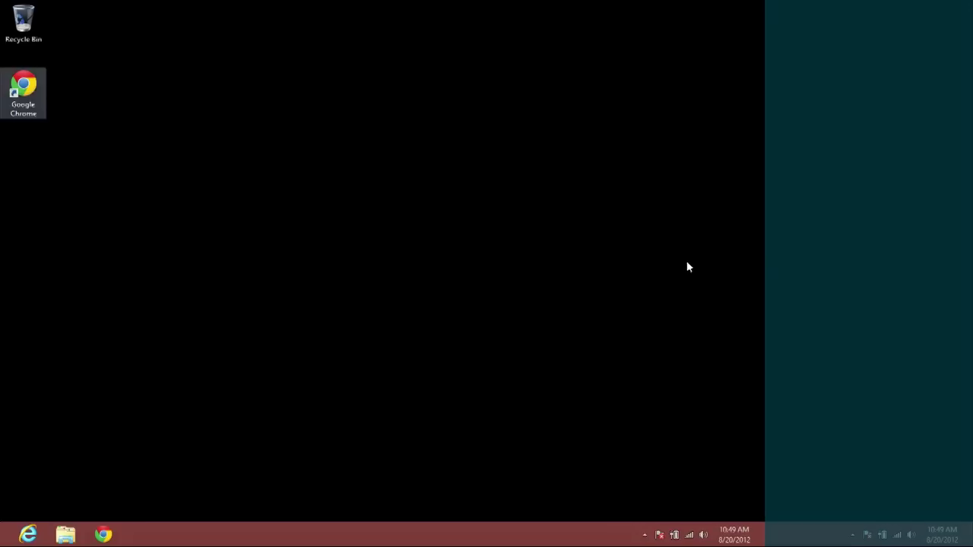
Step: View the desktop Google Chrome shortcut's Properties, close them unchanged, and return to Start
right_click(11, 88)
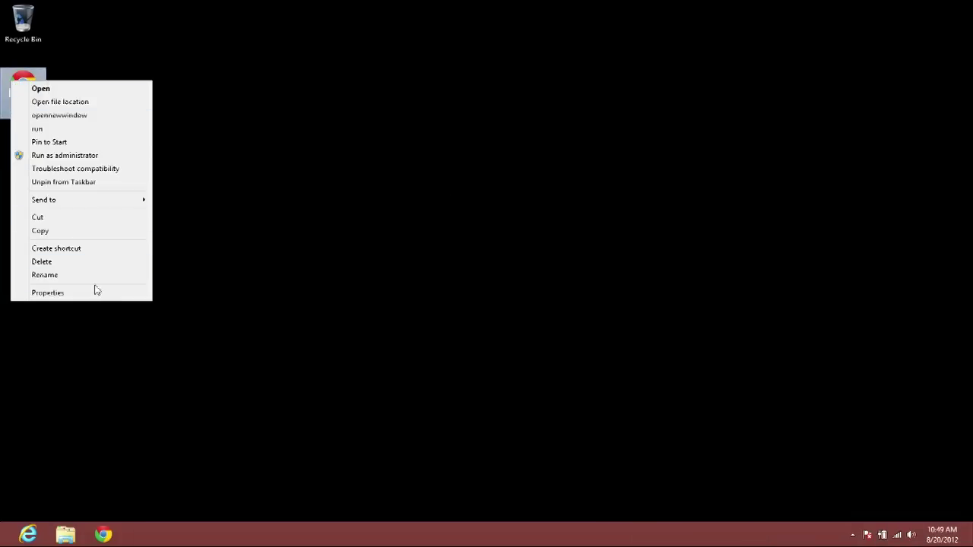
left_click(97, 292)
left_click(145, 377)
left_click(1, 518)
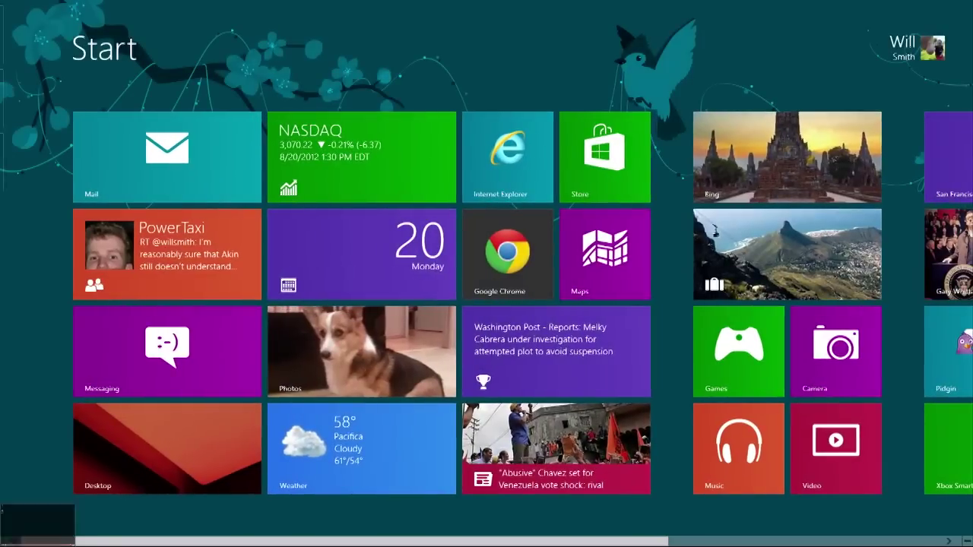
Step: Select the Calendar and Google Chrome tiles together to compare options, then deselect Chrome
left_click(1, 518)
left_click(4, 525)
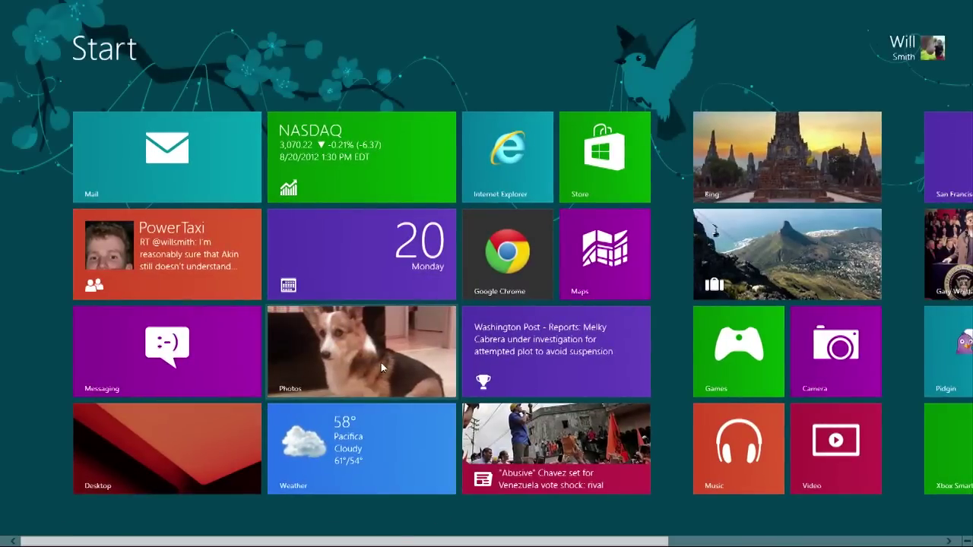
right_click(355, 243)
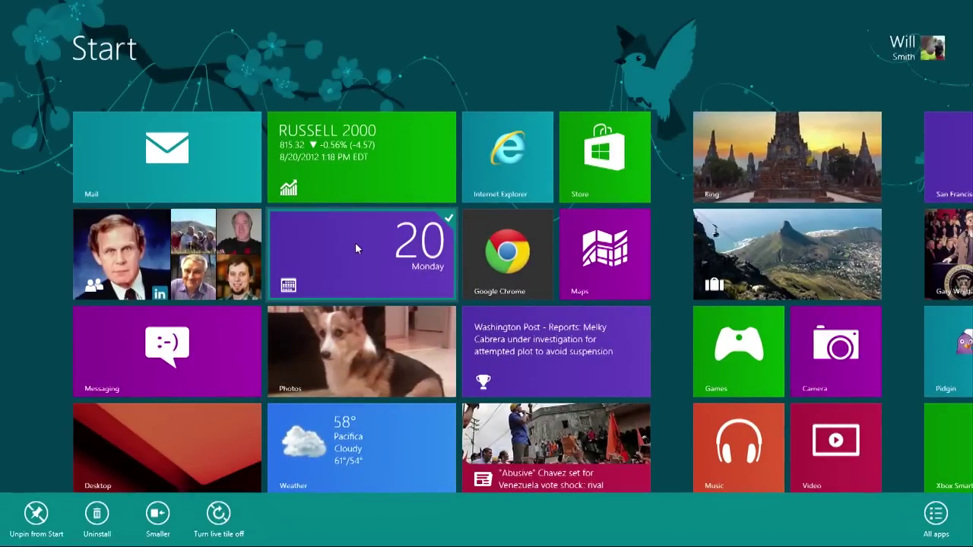
right_click(514, 249)
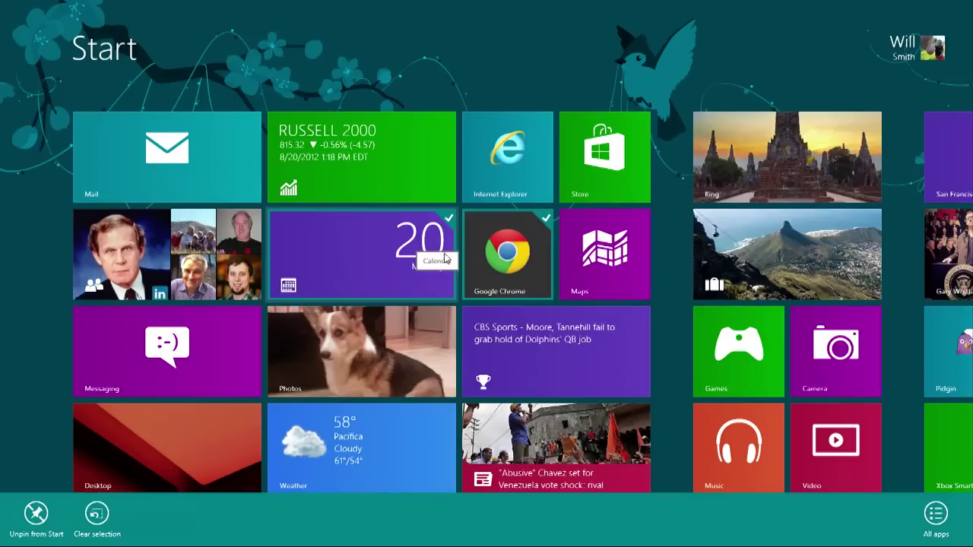
right_click(516, 249)
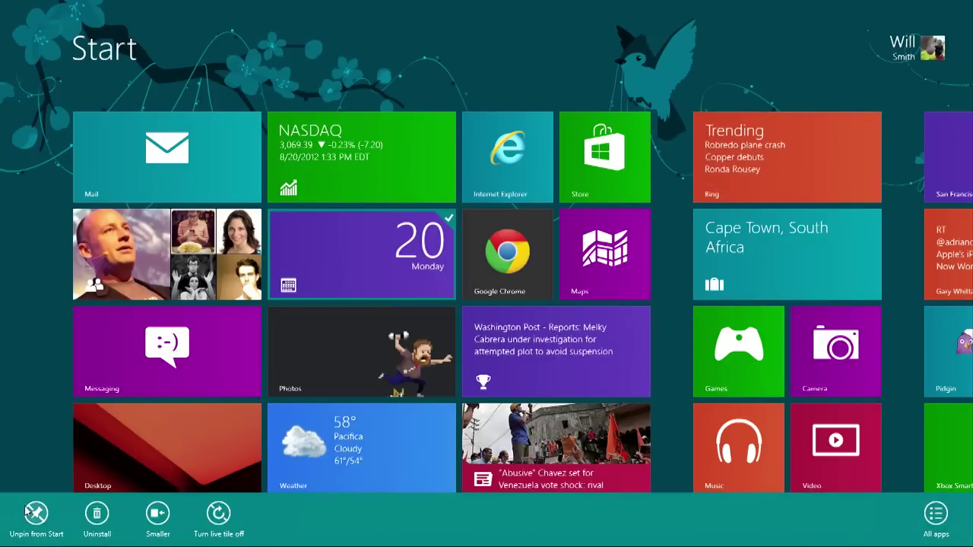
Step: Toggle the Photos, Calendar, Chrome and stock market tiles' selections, then launch the Photos app
right_click(366, 355)
right_click(356, 243)
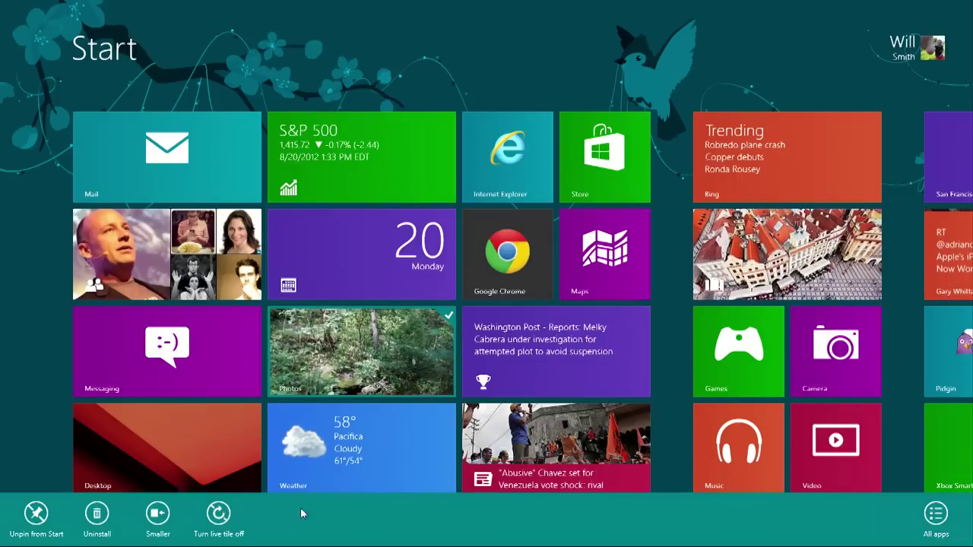
right_click(519, 262)
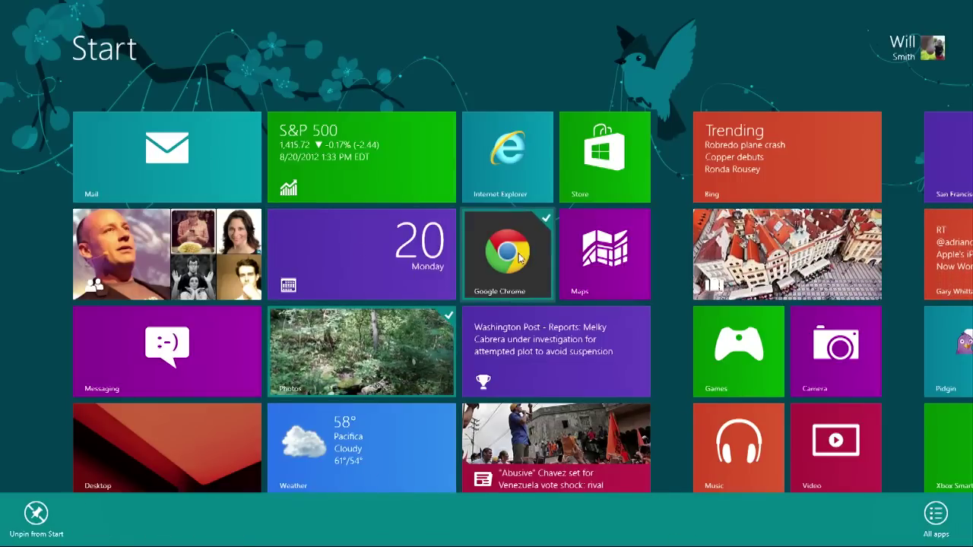
right_click(441, 322)
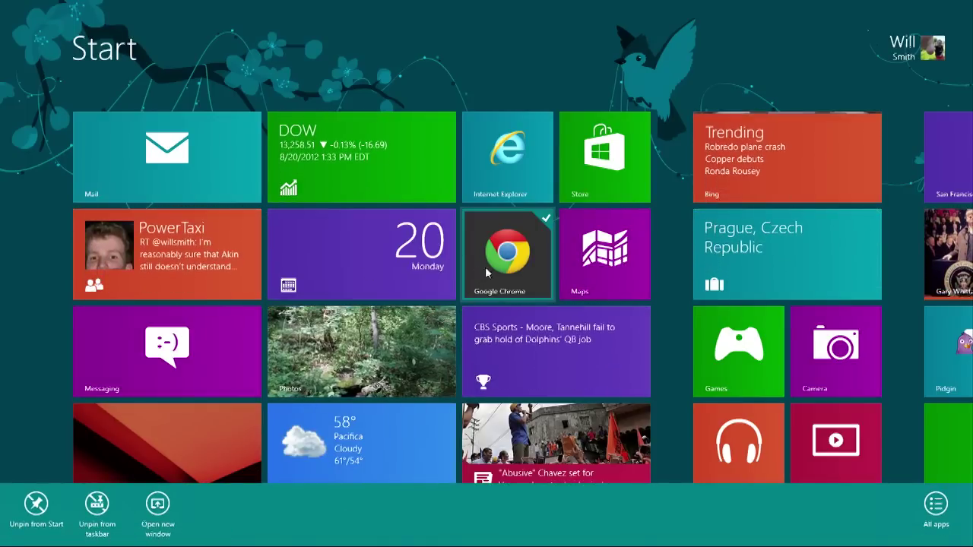
right_click(485, 266)
right_click(338, 167)
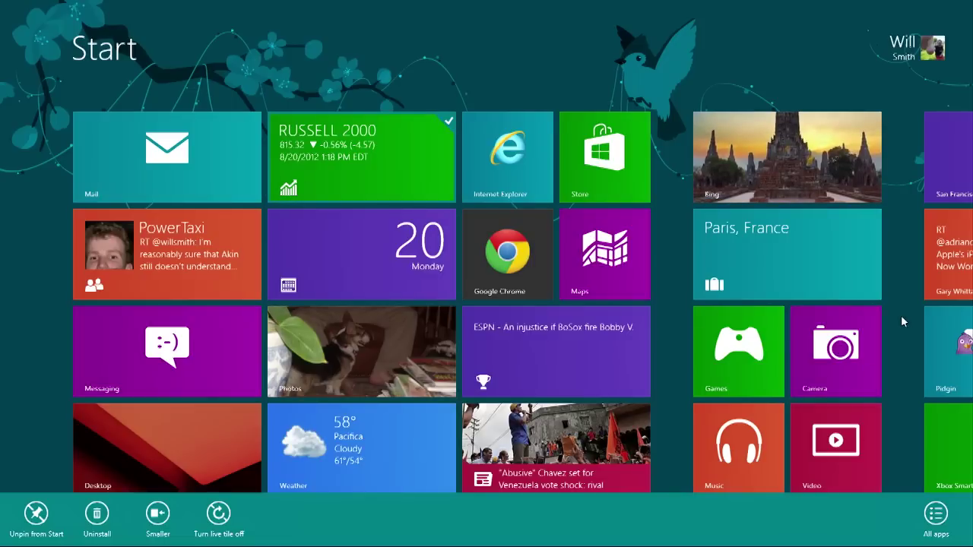
scroll(902, 321, "down", 5)
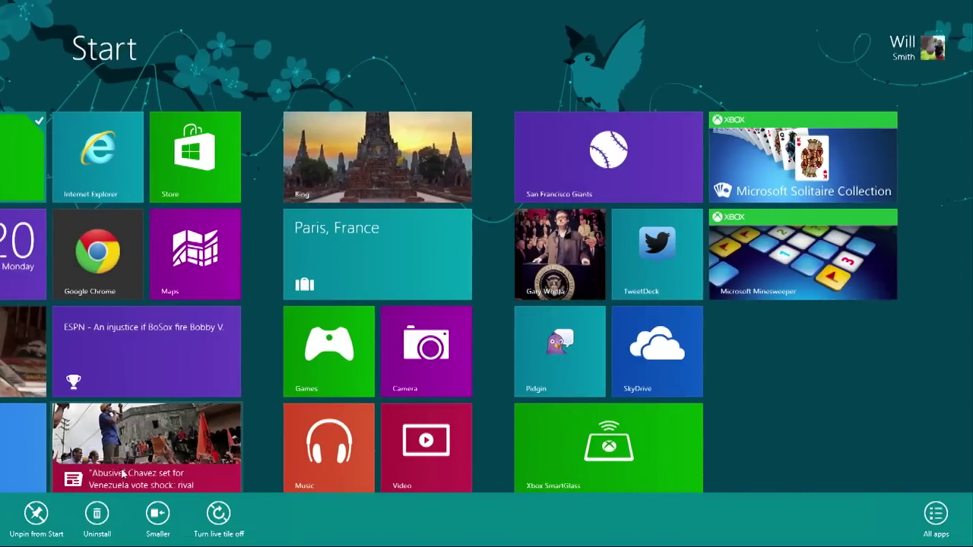
left_click(23, 351)
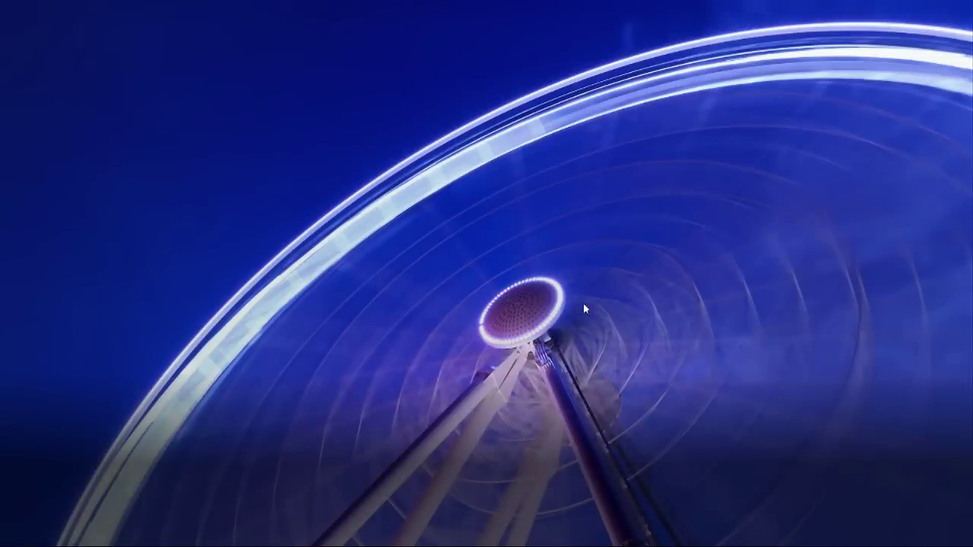
Step: Select the single photo in SkyDrive's Mobile uploads folder, then back out to the Photos home page
left_click(175, 437)
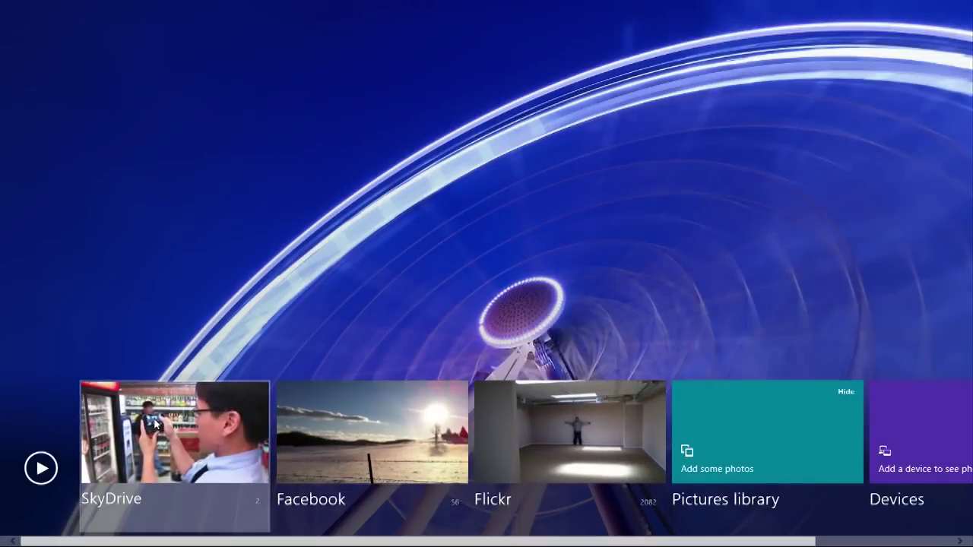
left_click(577, 247)
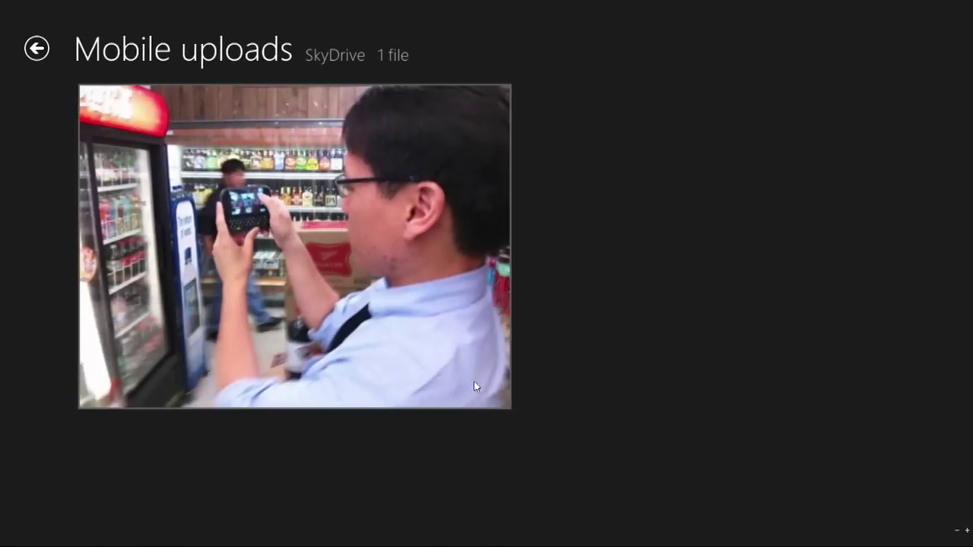
right_click(329, 238)
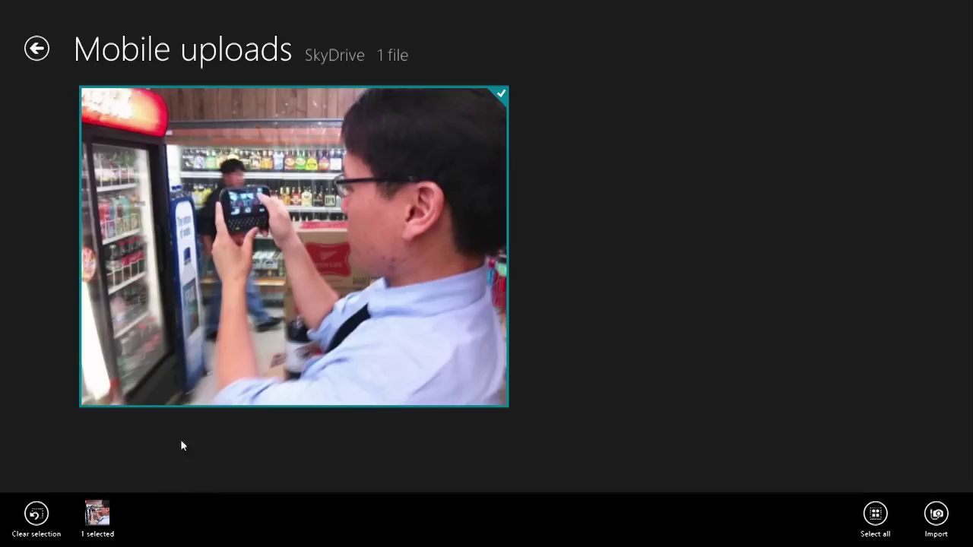
left_click(35, 49)
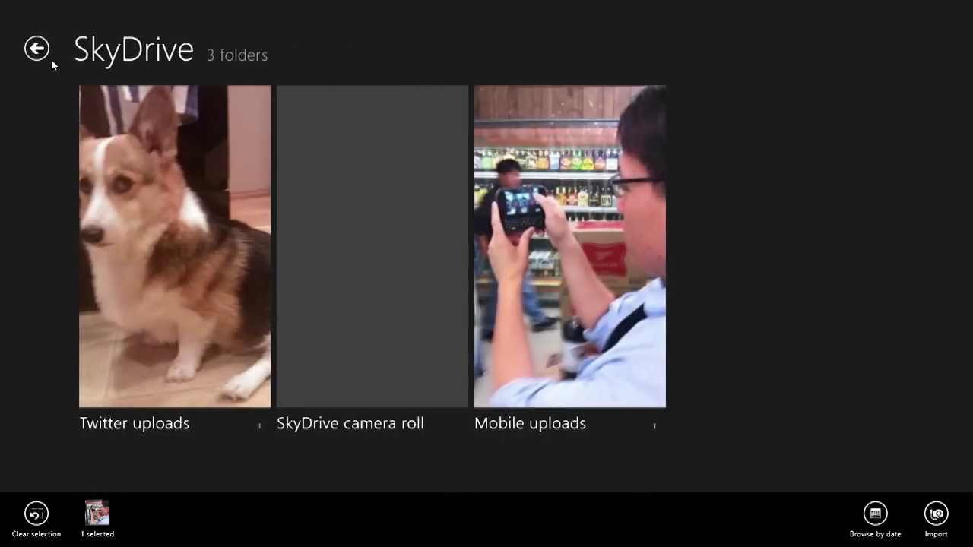
left_click(35, 49)
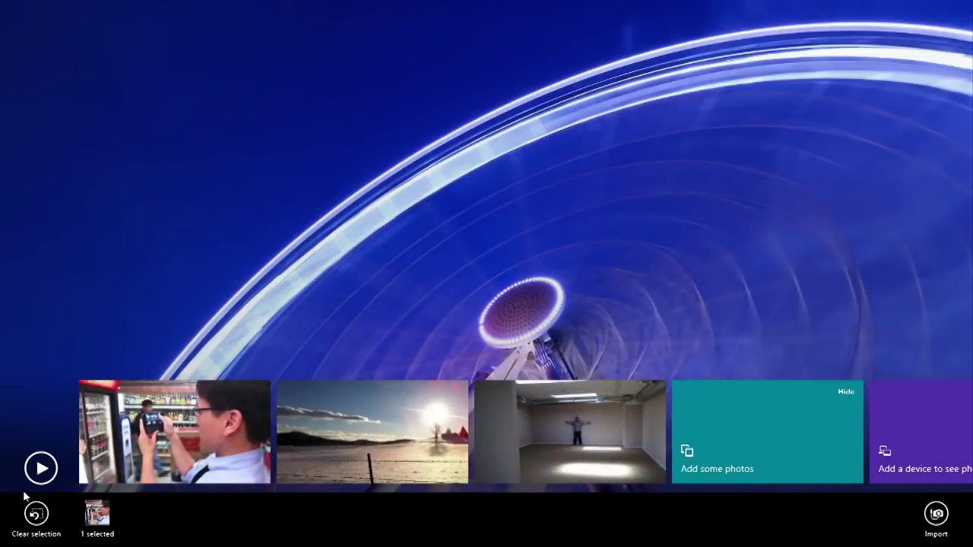
Step: From the Start screen, search 'photos', switch to Files results, search 'jpg', then return
key("super")
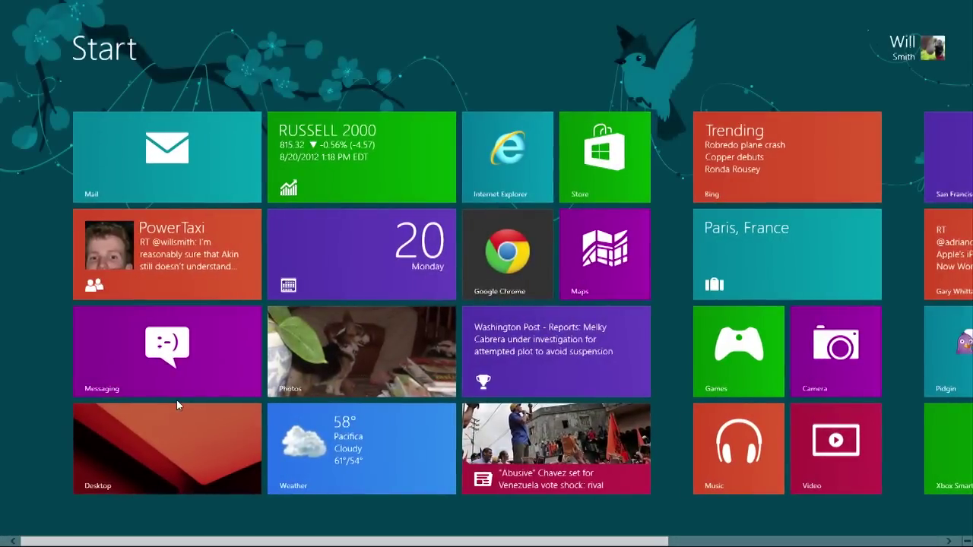
type("photos")
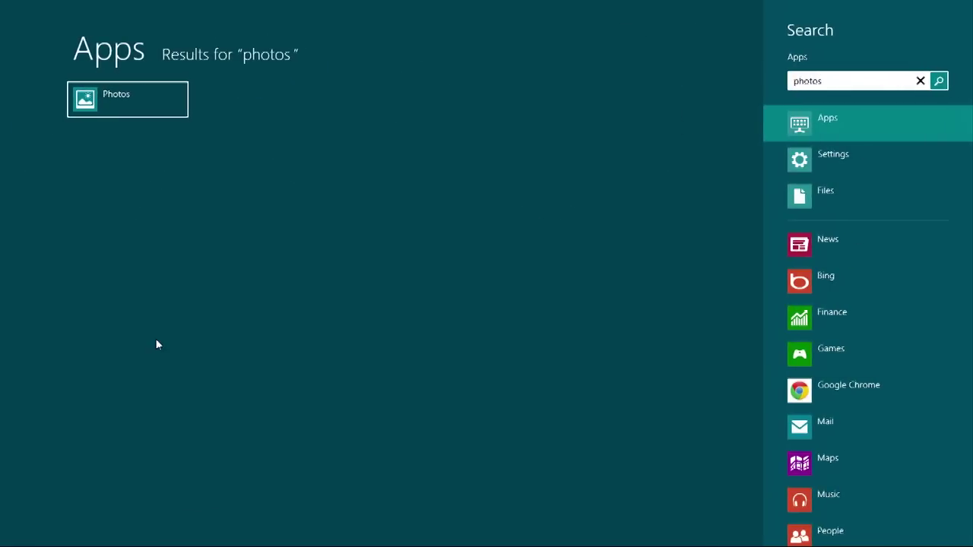
left_click(827, 190)
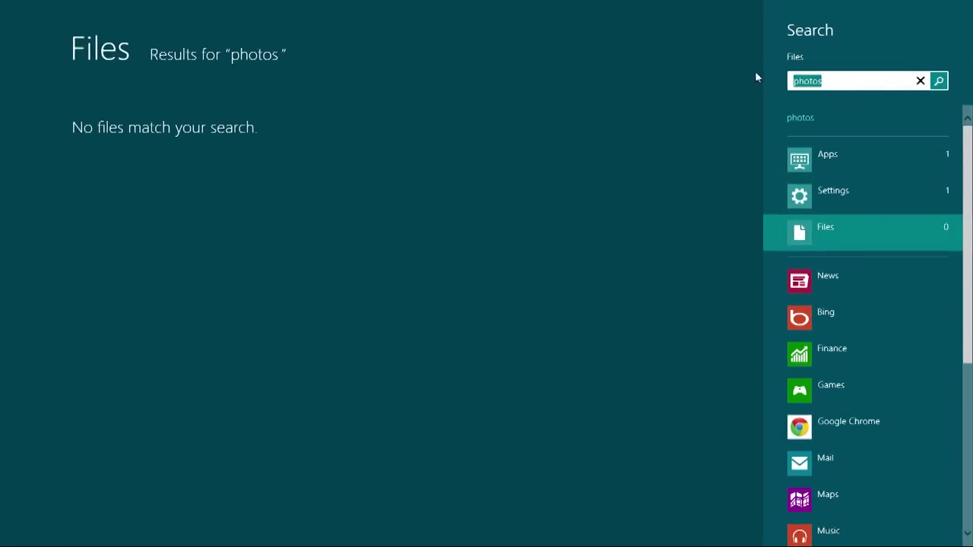
type("jpg")
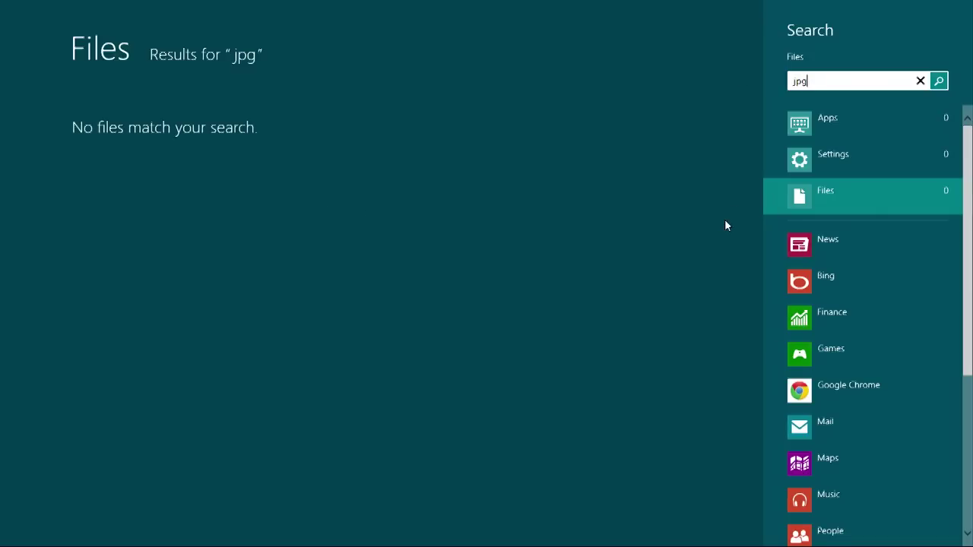
key("super")
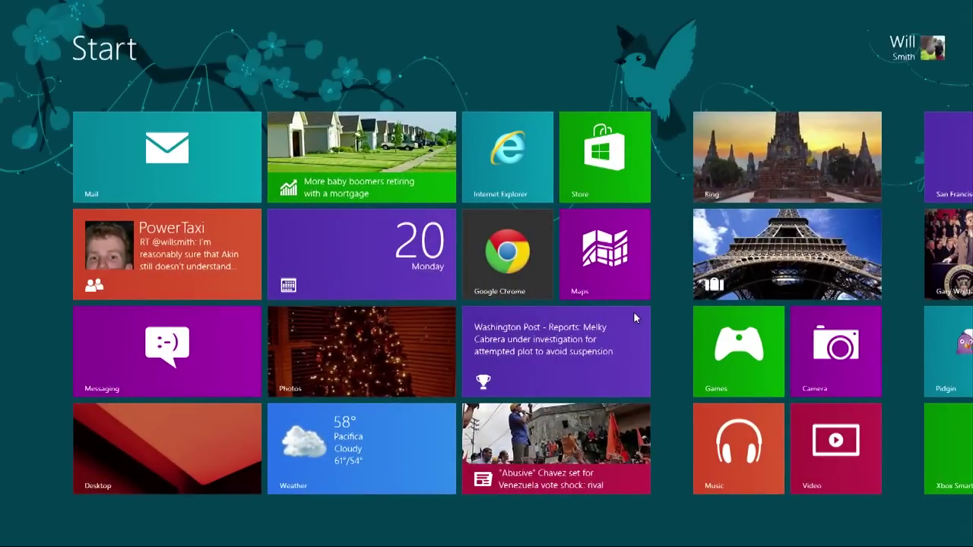
Step: Start an Apps search for 'games', clear it, and return to Start
type("games")
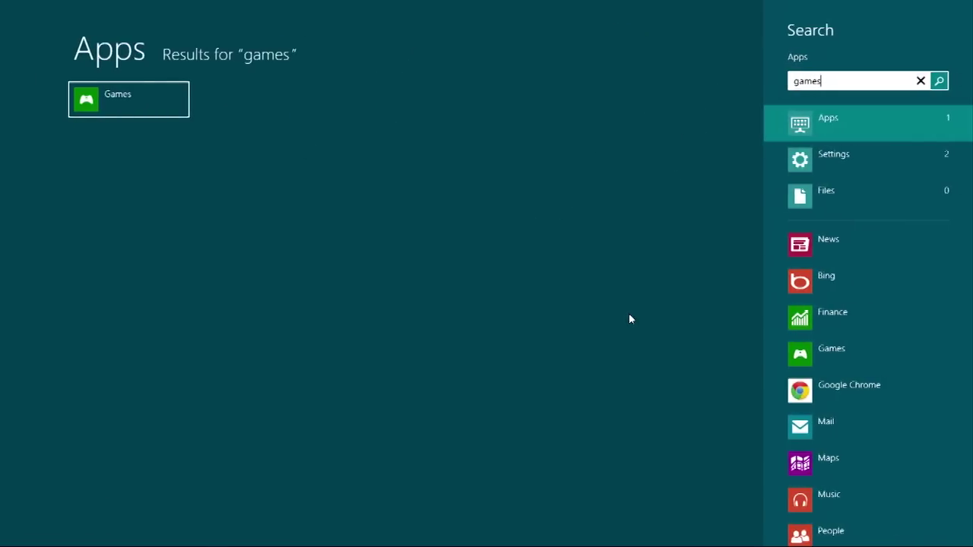
key("BackSpace")
key("BackSpace")
key("BackSpace")
key("BackSpace")
key("BackSpace")
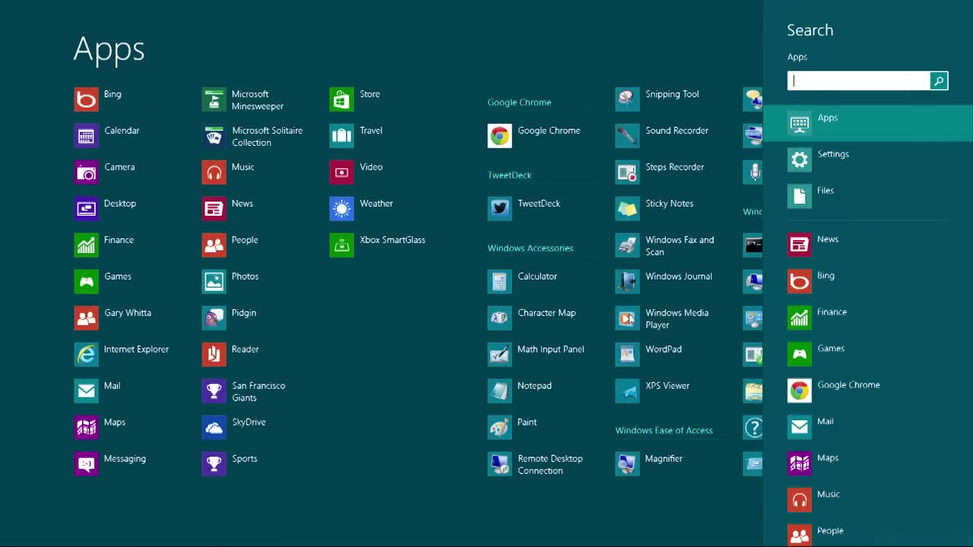
key("Escape")
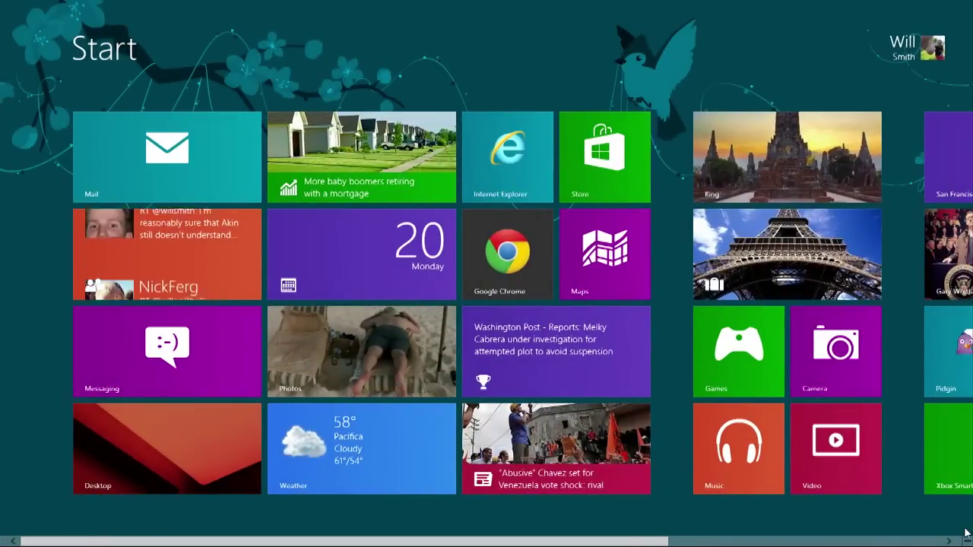
Step: Bring up the Charms bar from the right edge and open the Search charm over the Apps list
mouse_move(972, 0)
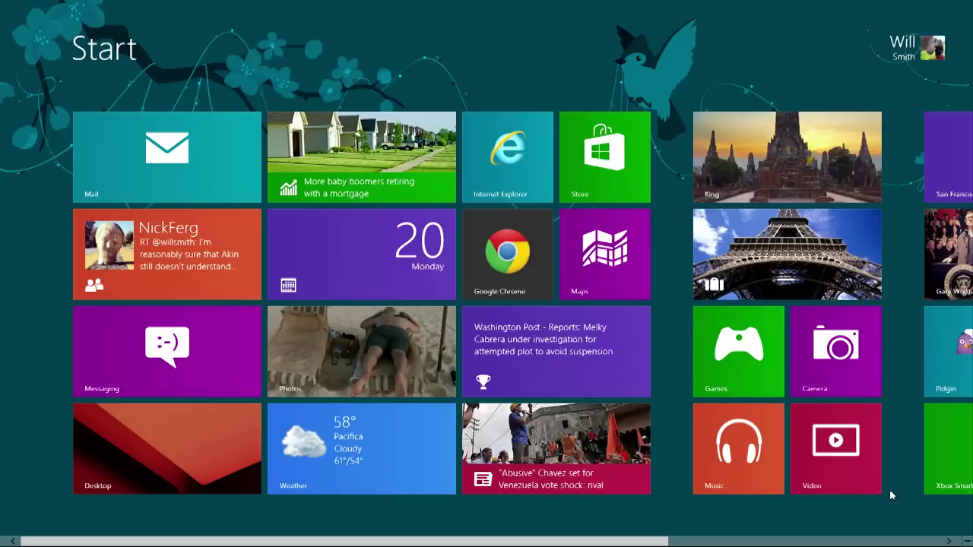
mouse_move(961, 519)
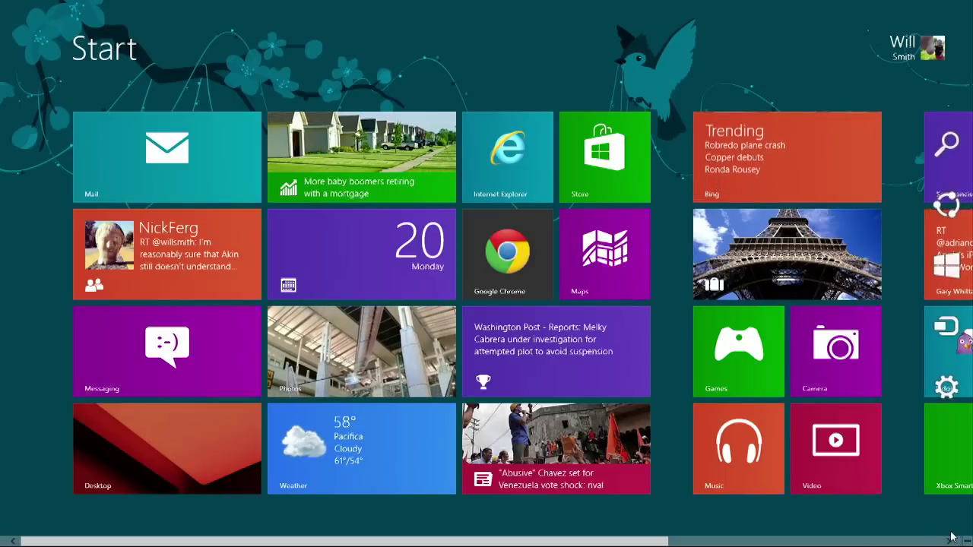
mouse_move(934, 407)
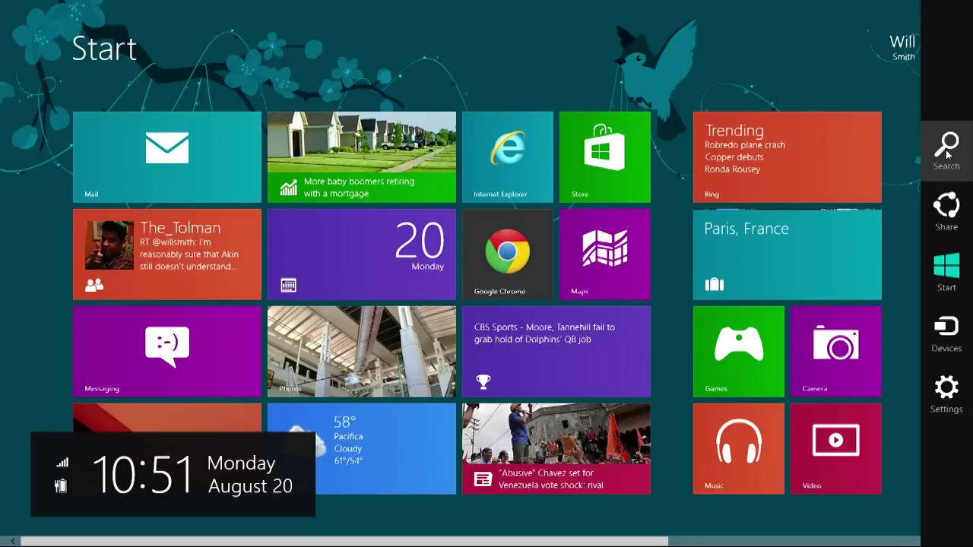
mouse_move(968, 476)
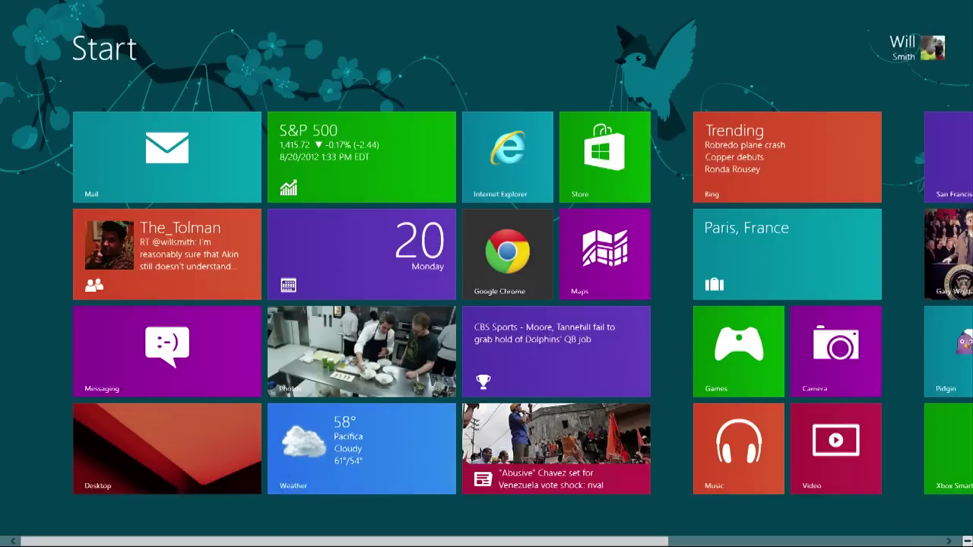
mouse_move(964, 401)
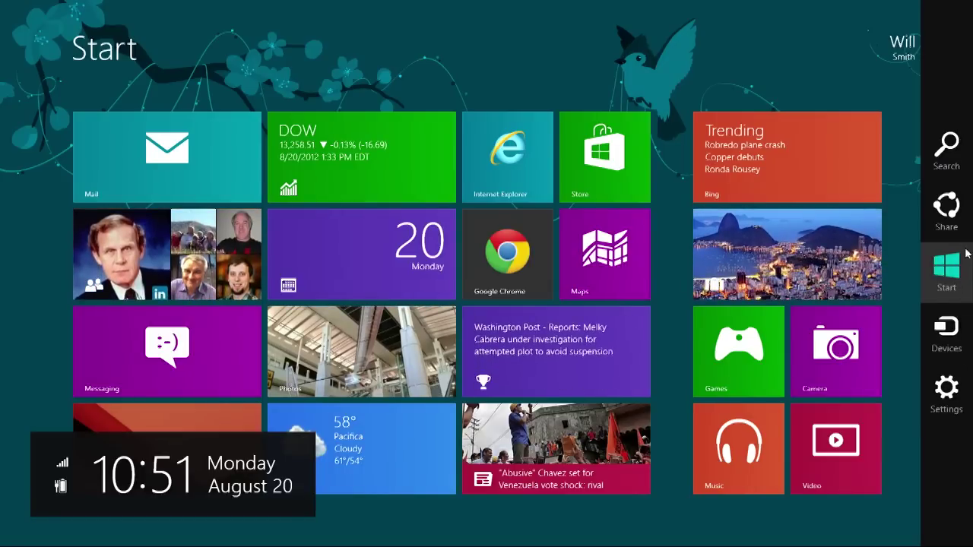
left_click(949, 143)
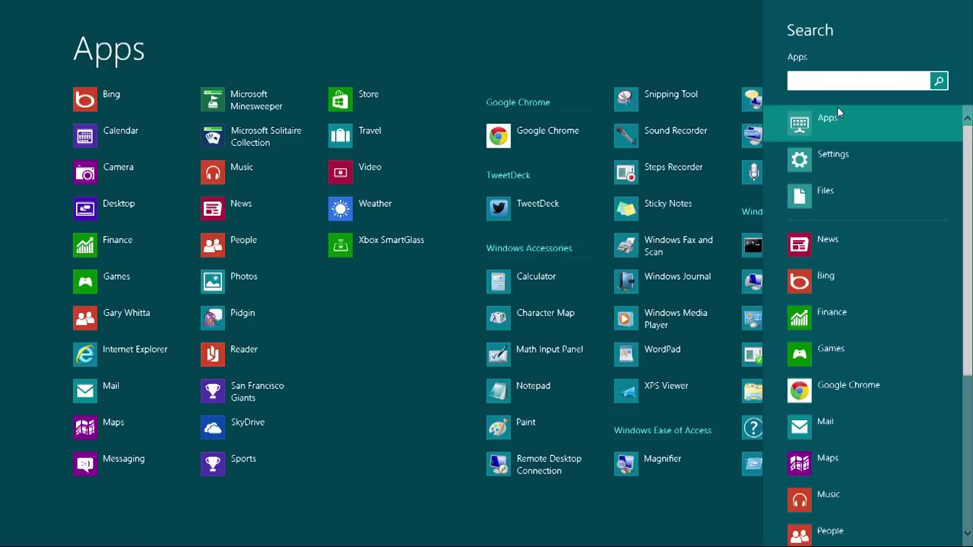
Step: Search 'chara', comparing Files, Settings and Files results, then return to Start
type("chara")
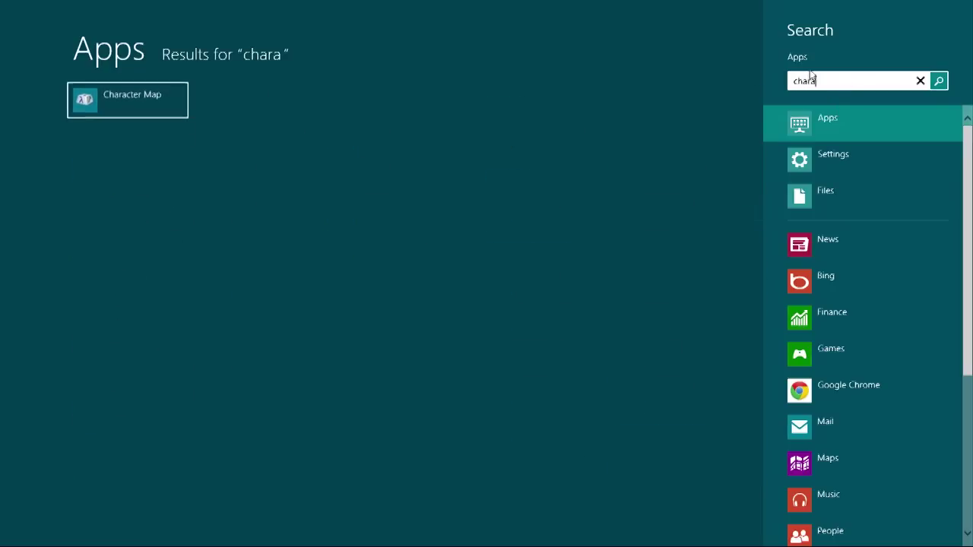
left_click(825, 194)
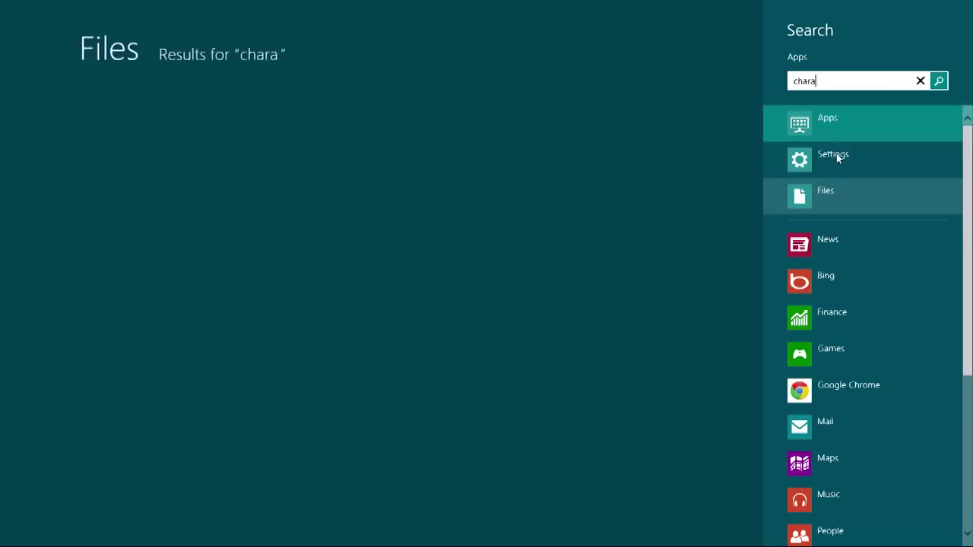
left_click(841, 160)
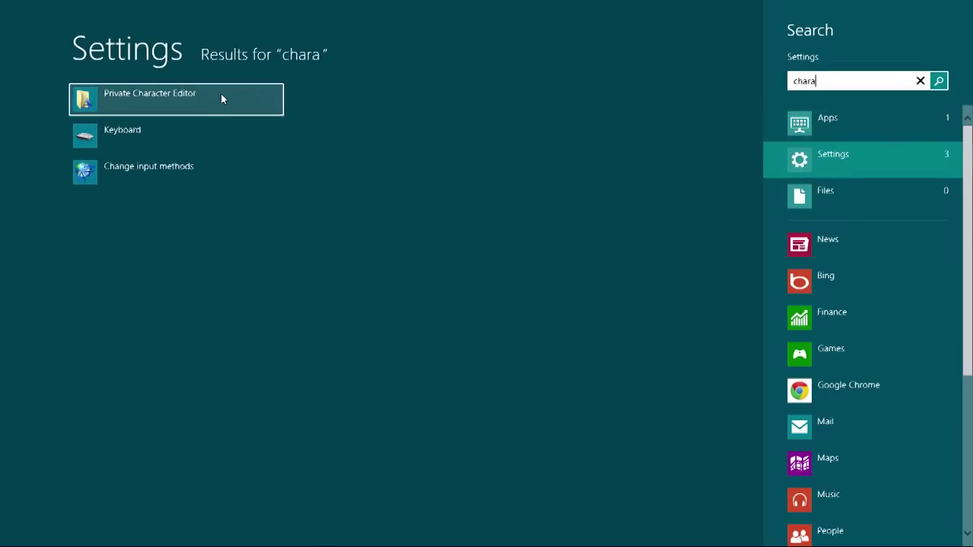
left_click(818, 204)
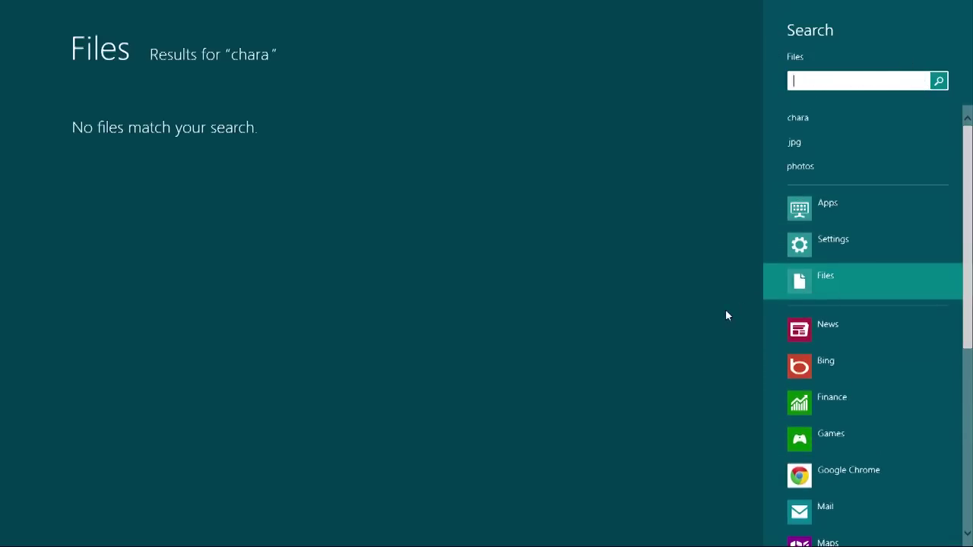
key("super")
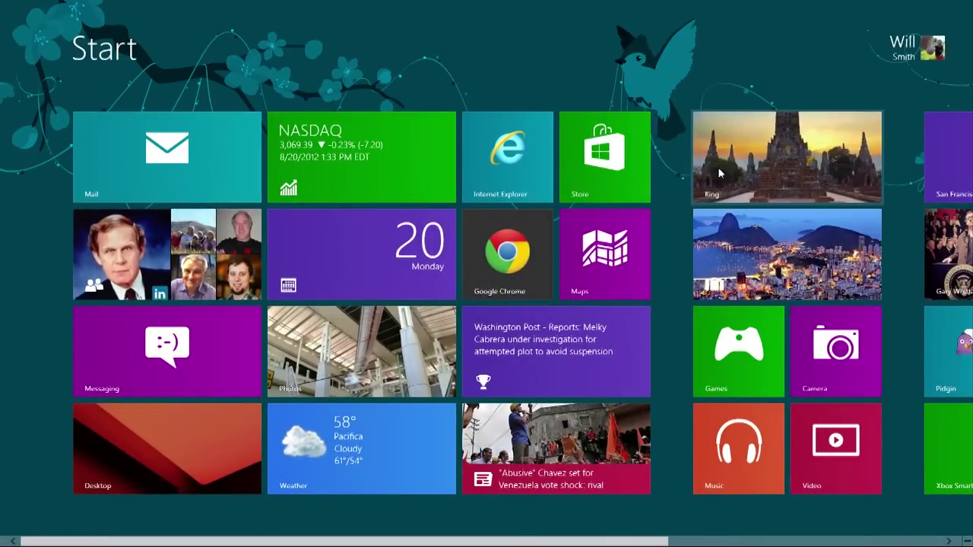
Step: Scroll the Start screen slightly and show the charms bar with the clock and date panel
scroll(514, 218, "down", 1)
scroll(487, 304, "down", 1)
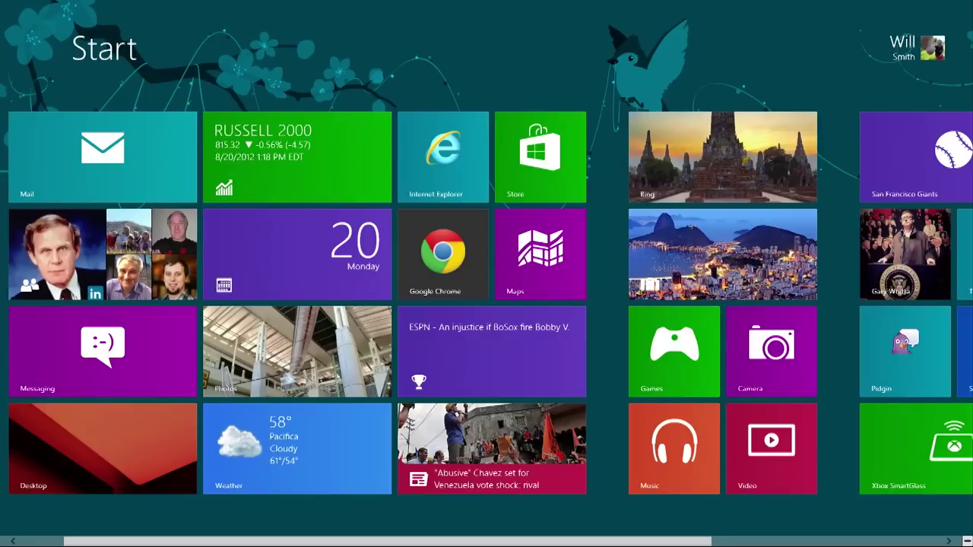
mouse_move(950, 334)
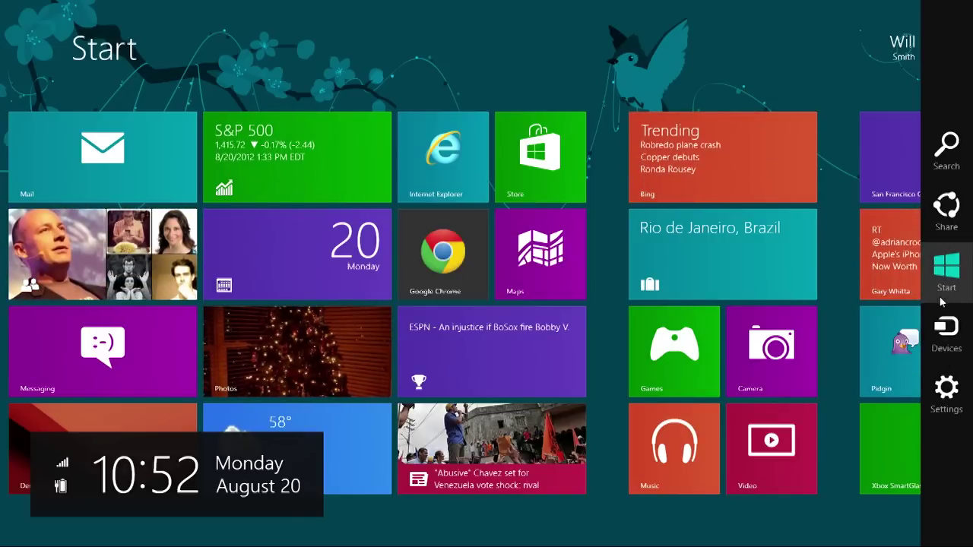
mouse_move(3, 545)
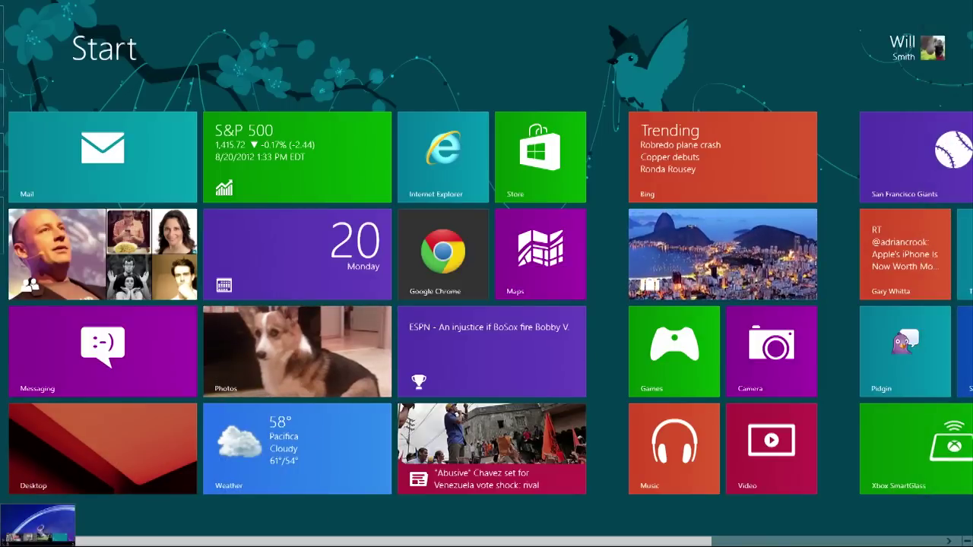
mouse_move(971, 209)
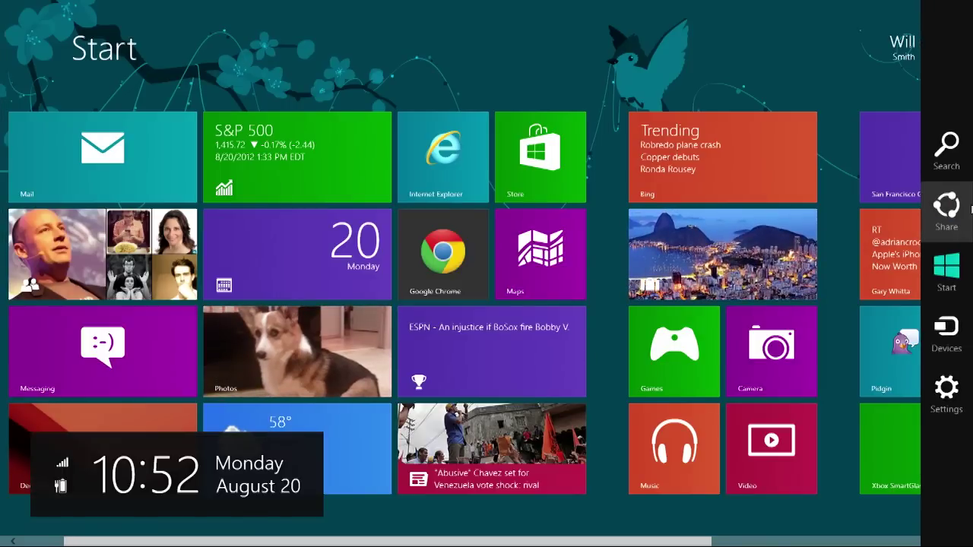